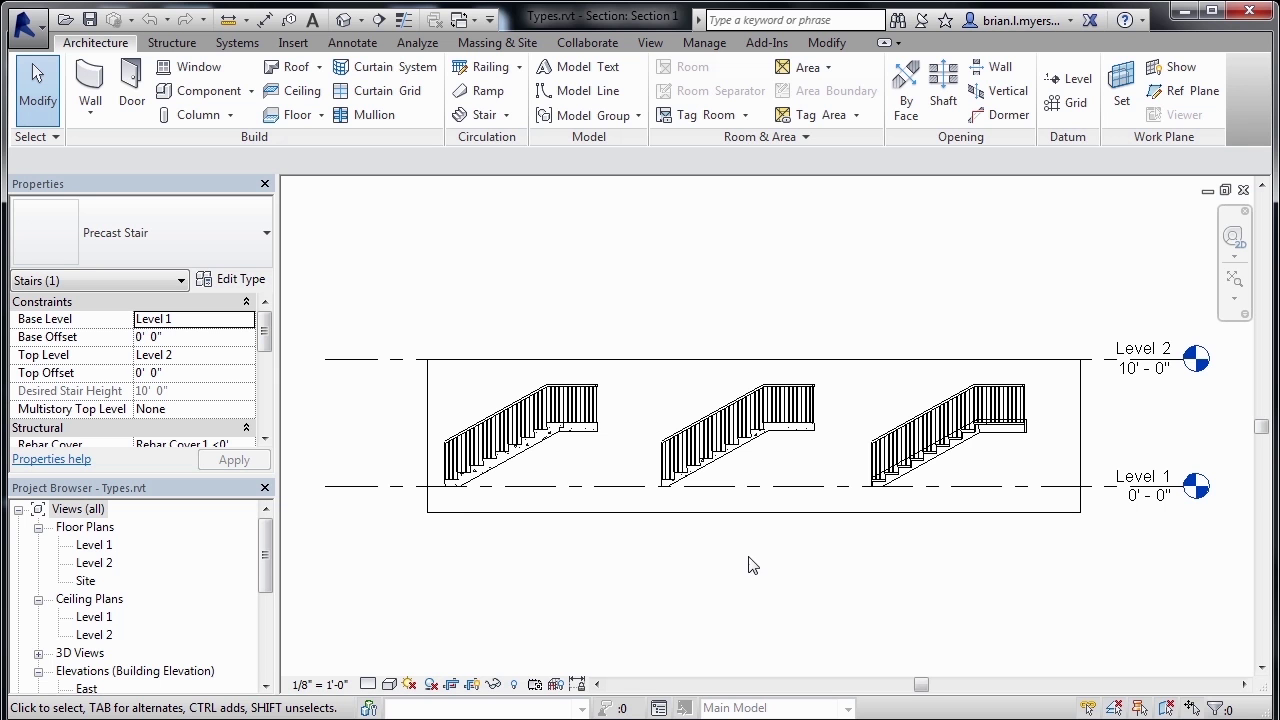
Zoom in on the left-hand precast stair in the Section 1 view.
scroll(490, 455, up, 3)
scroll(420, 440, up, 4)
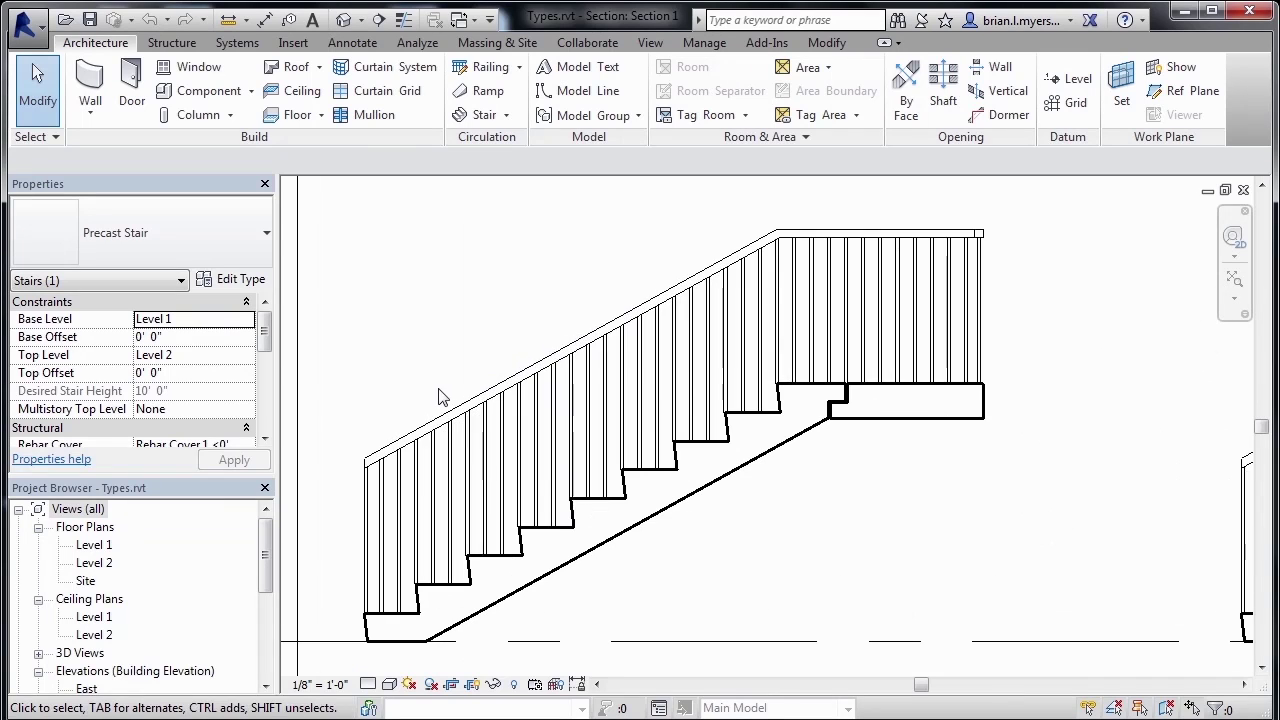
scroll(440, 392, up, 1)
Select the left precast stair and bring up its Precast Stair type properties.
click(726, 486)
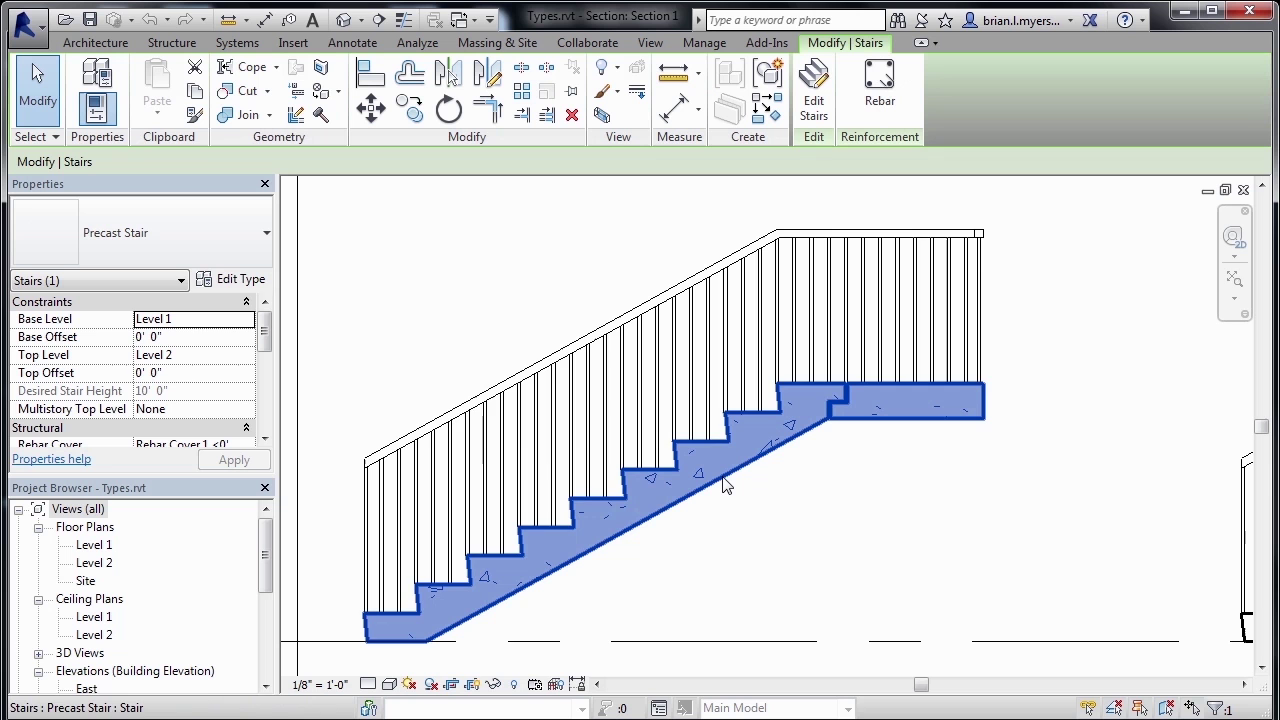
click(238, 285)
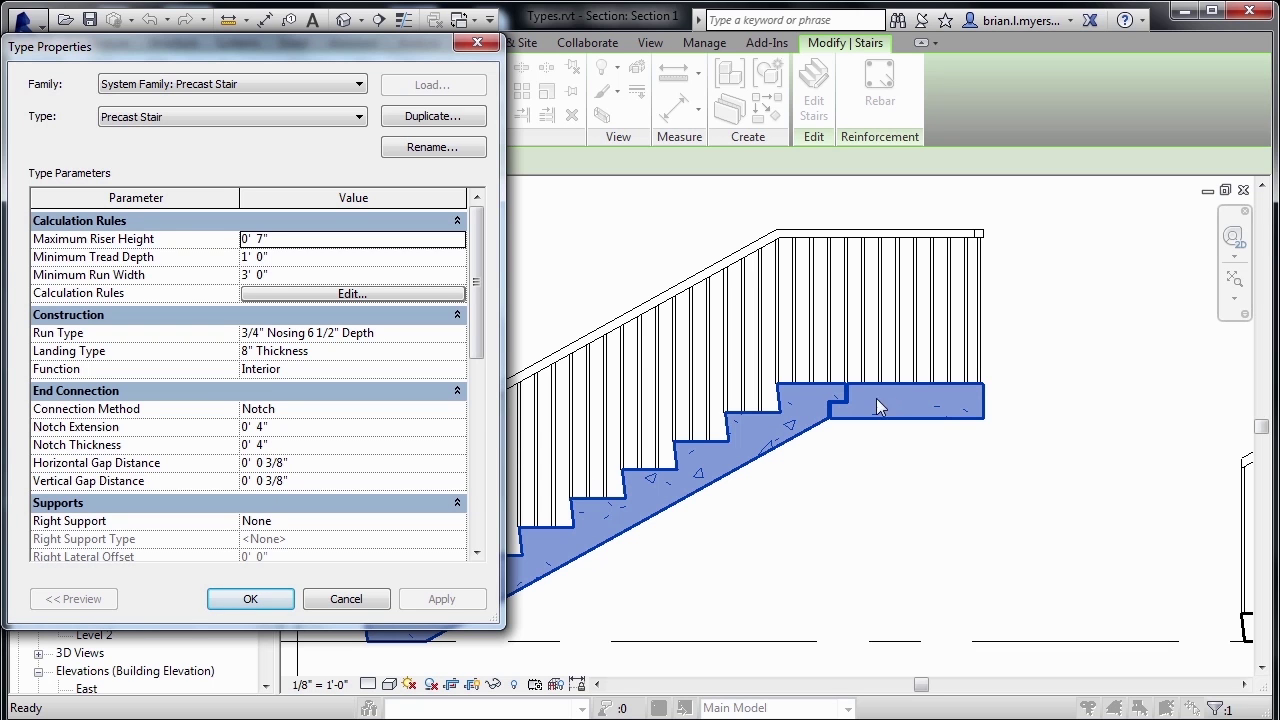
click(290, 427)
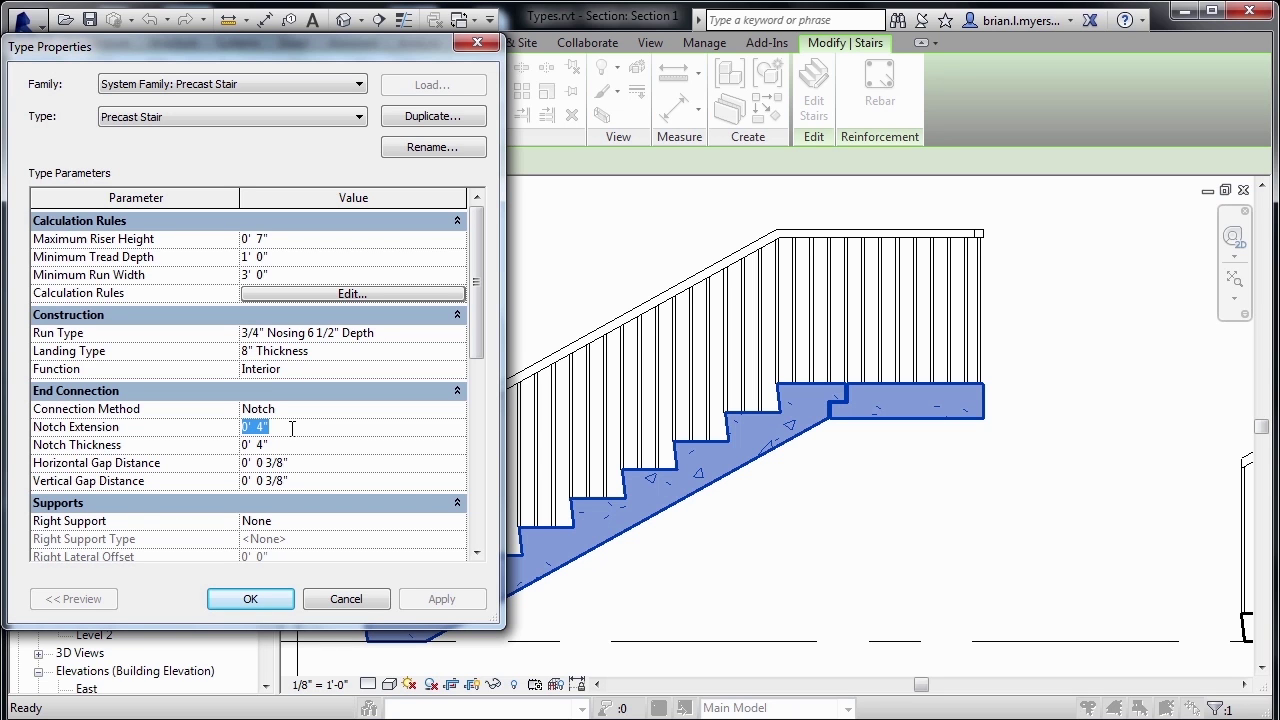
text(6")
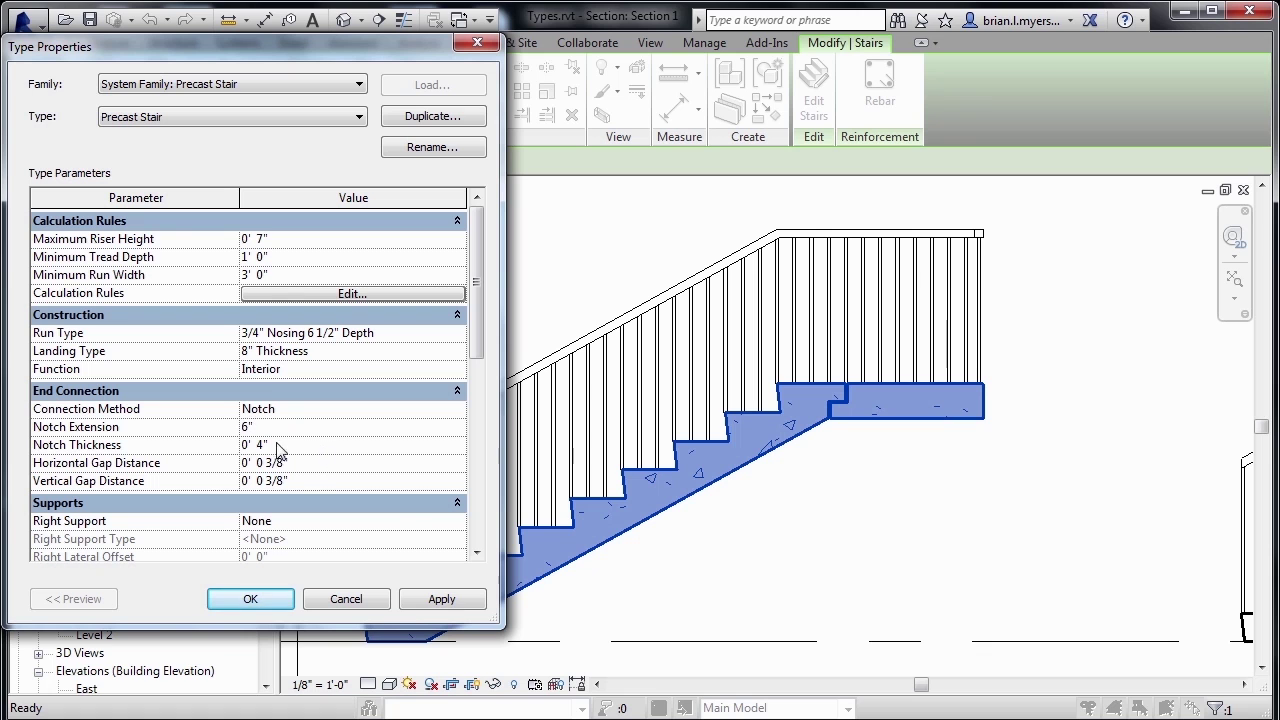
click(451, 601)
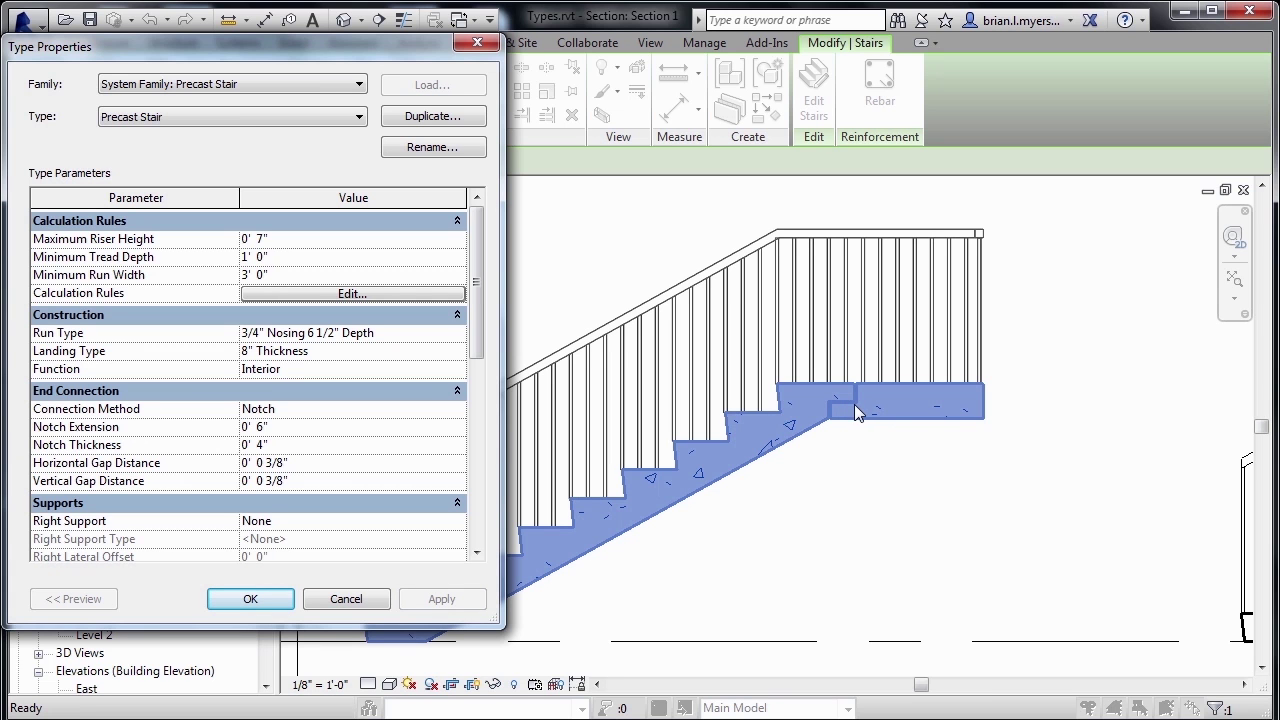
click(296, 449)
text(3")
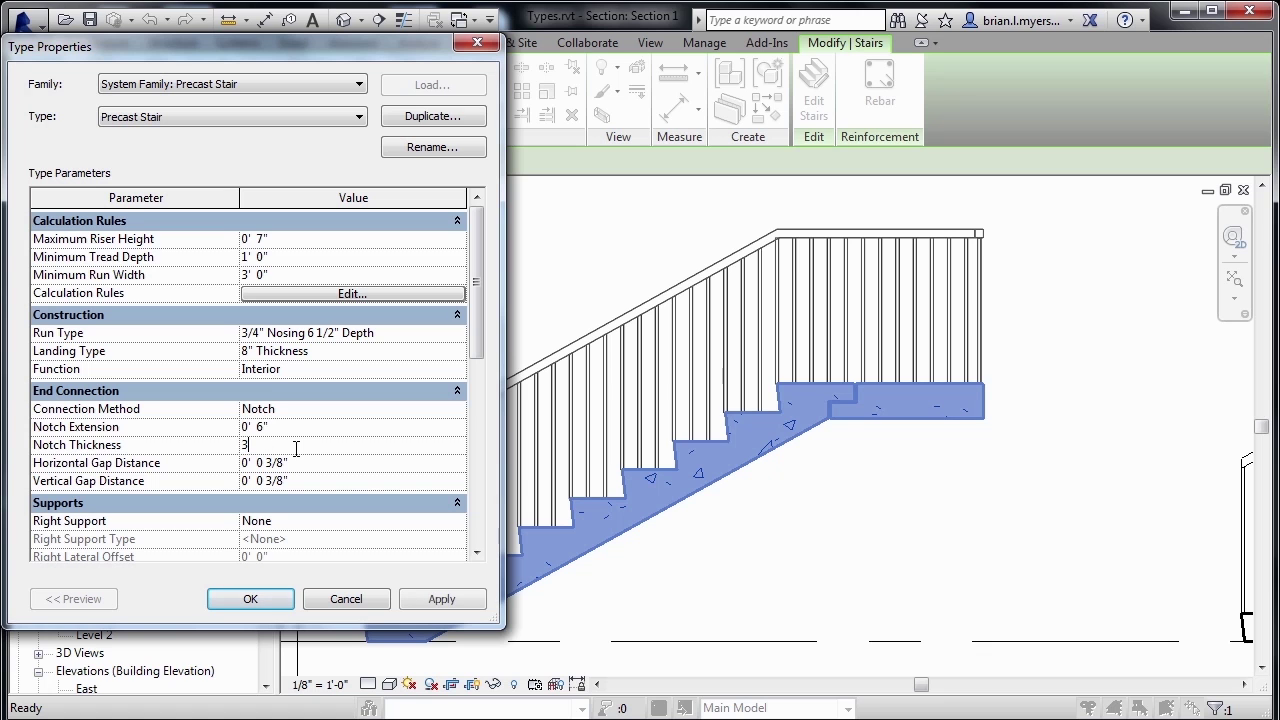
click(446, 602)
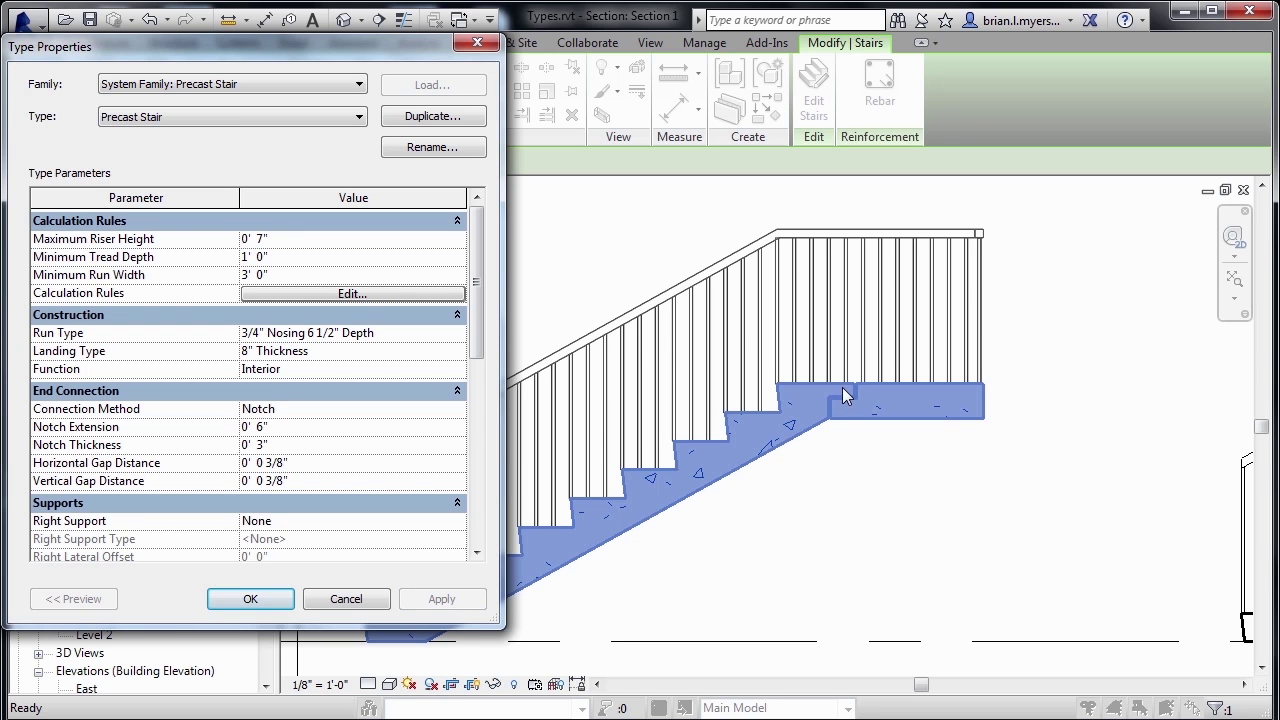
click(283, 425)
text(4")
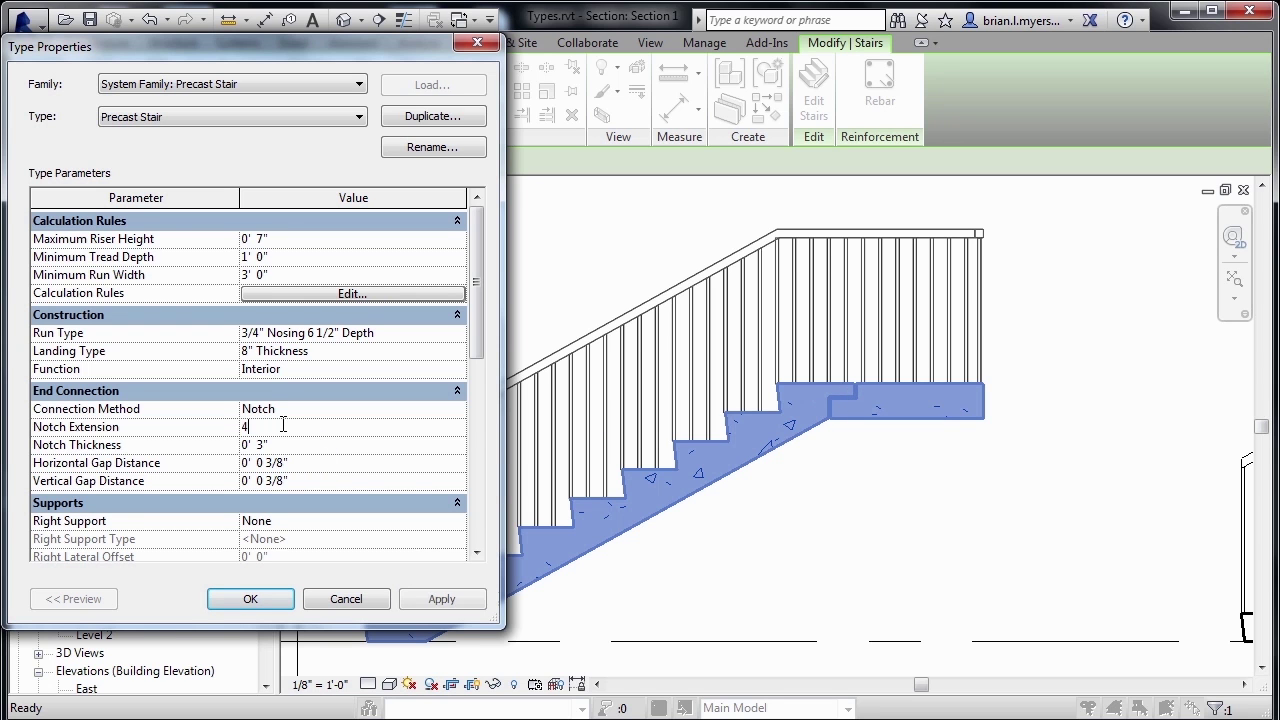
click(293, 444)
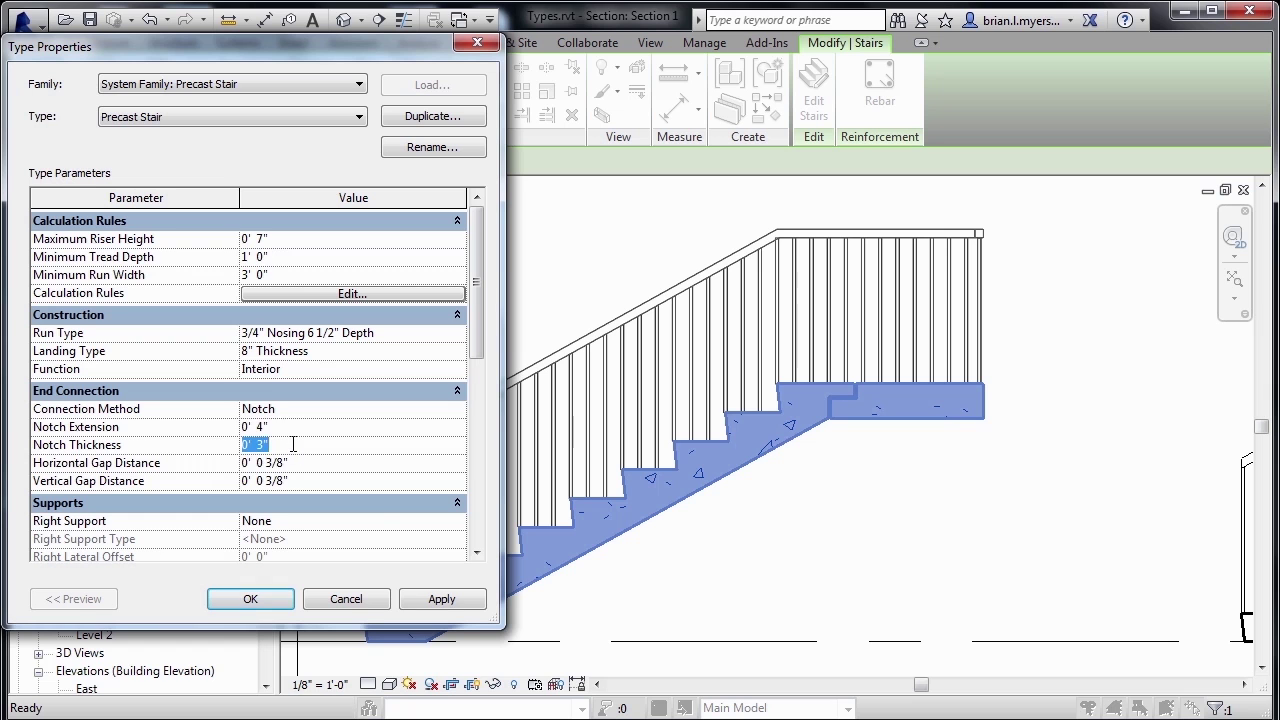
text(4")
click(445, 598)
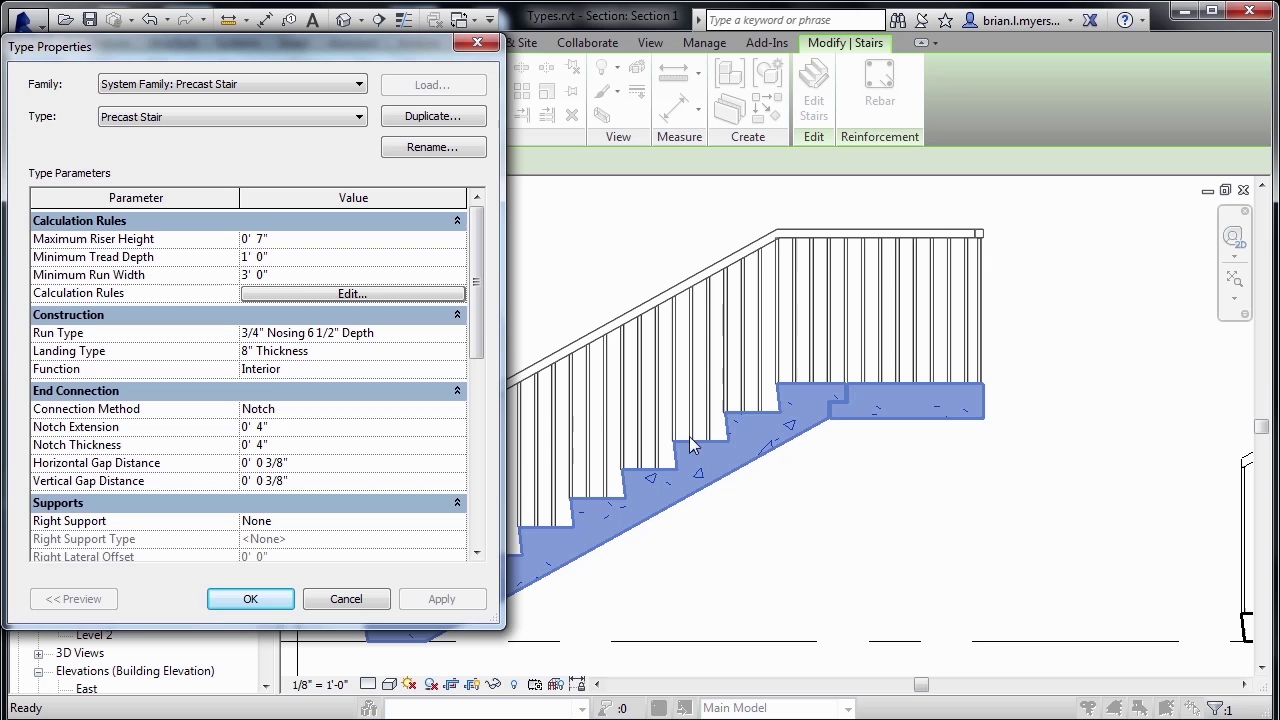
Open the 3/4" Nosing 6 1/2" Depth run type and apply a Stepped underside surface.
click(404, 336)
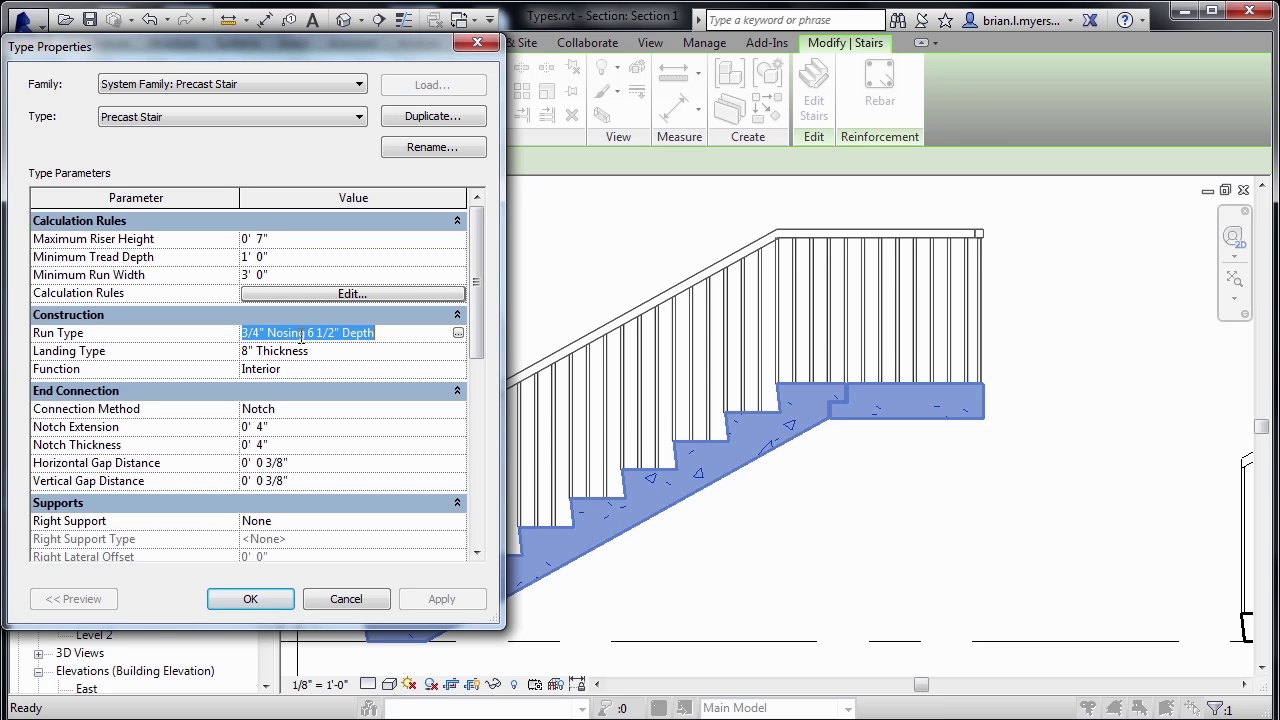
click(458, 334)
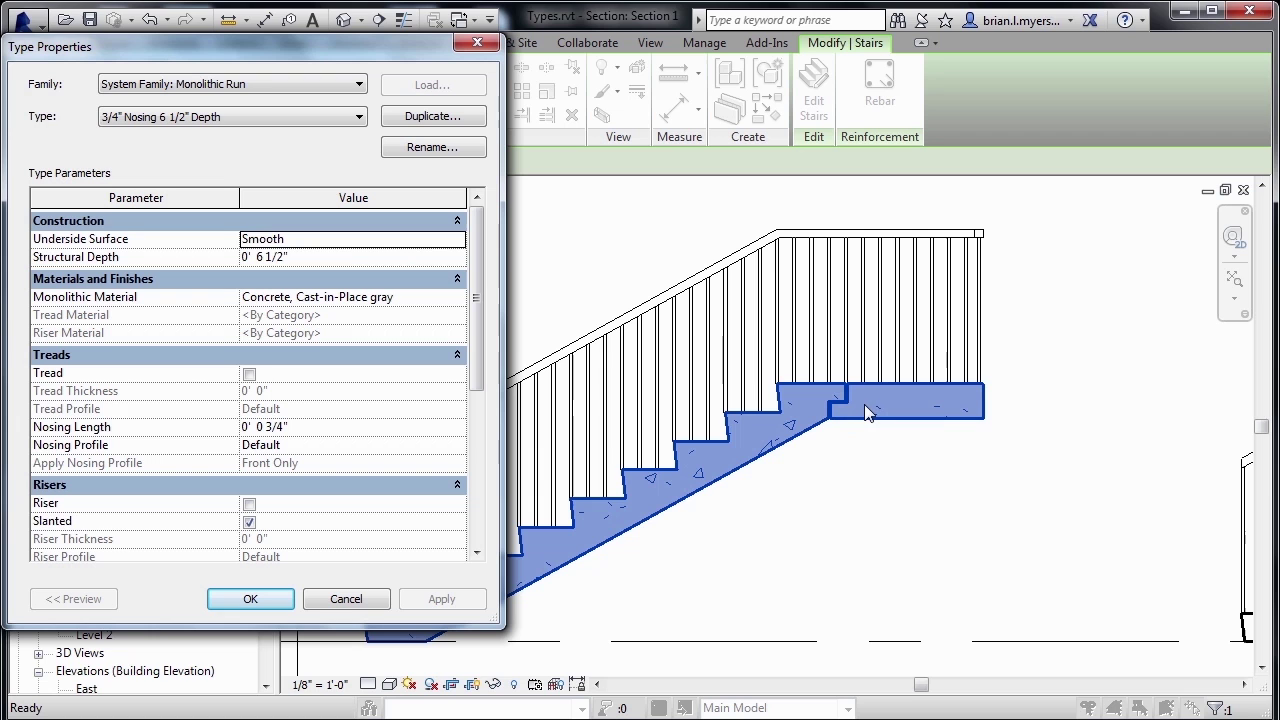
click(348, 240)
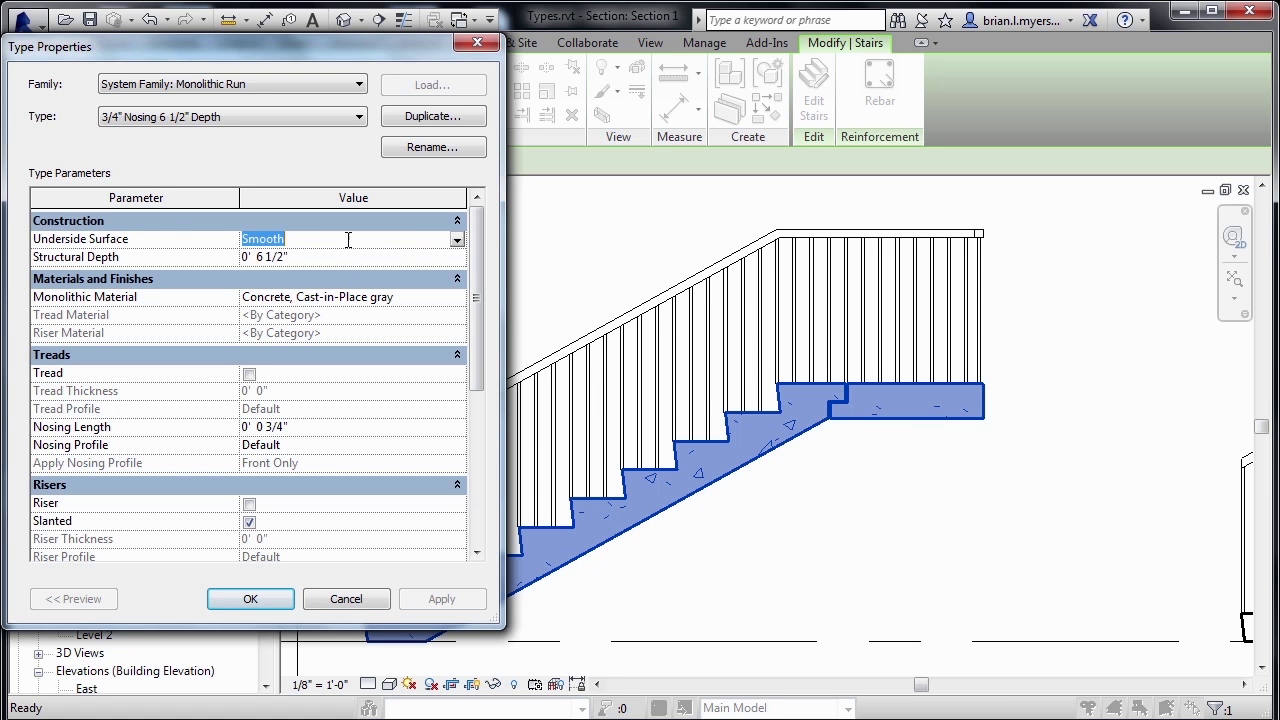
click(456, 240)
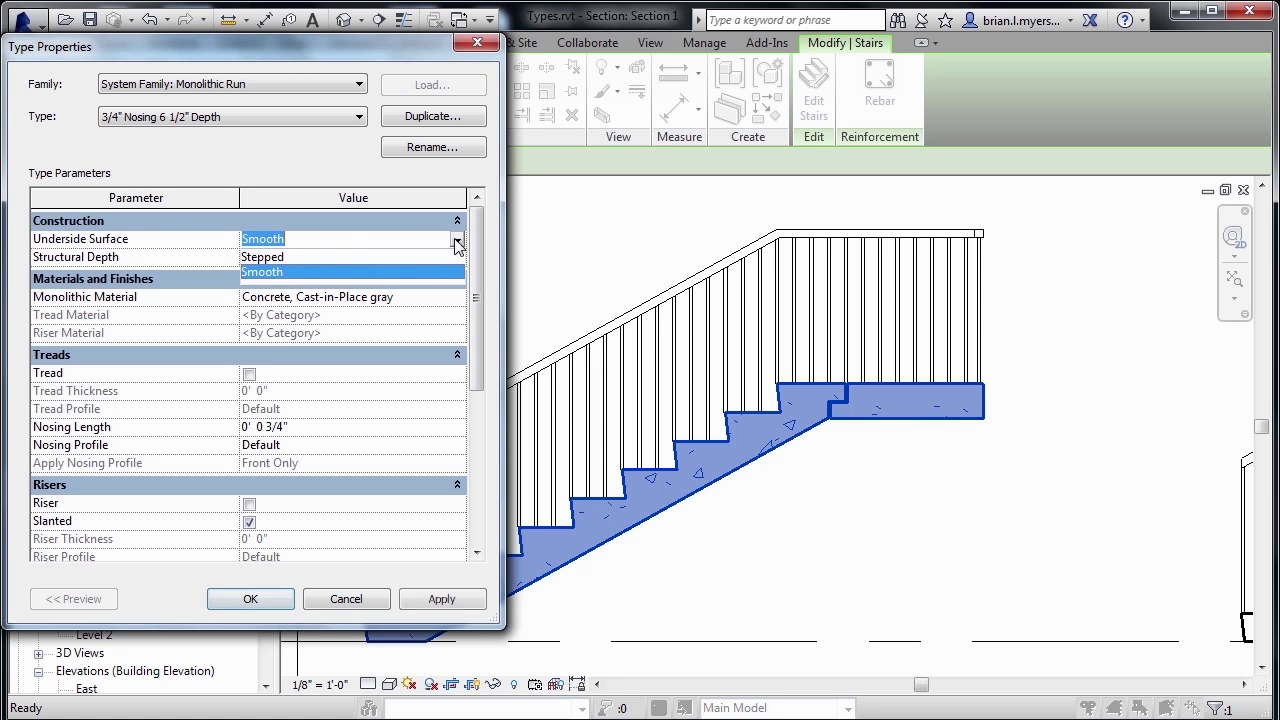
click(257, 256)
click(456, 598)
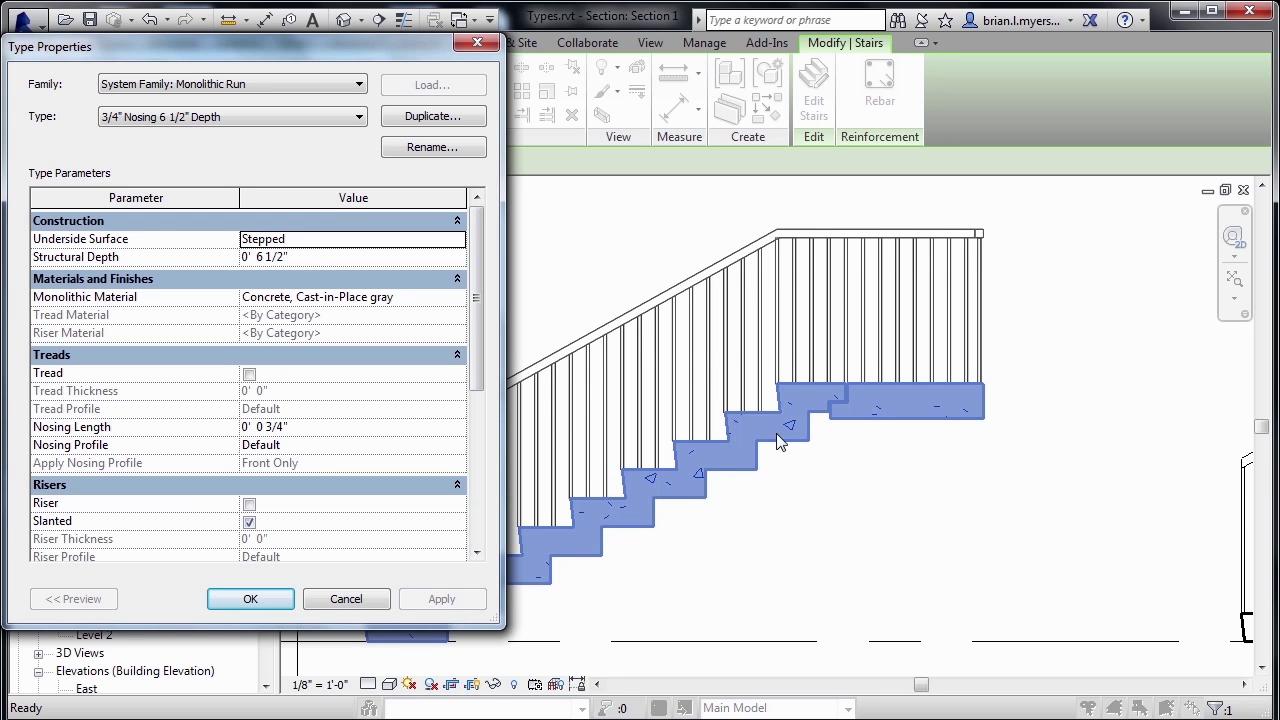
Revert the run's underside surface to Smooth, apply it, and review the remaining parameters.
click(380, 248)
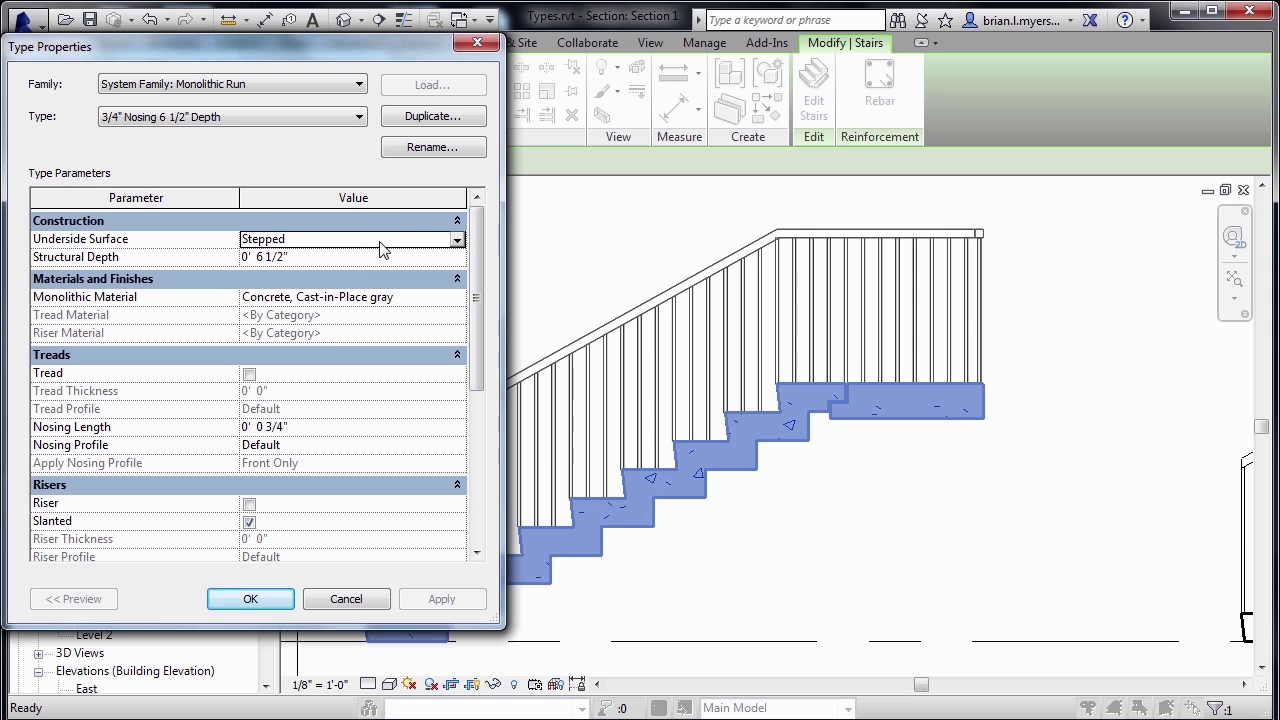
click(456, 242)
click(272, 268)
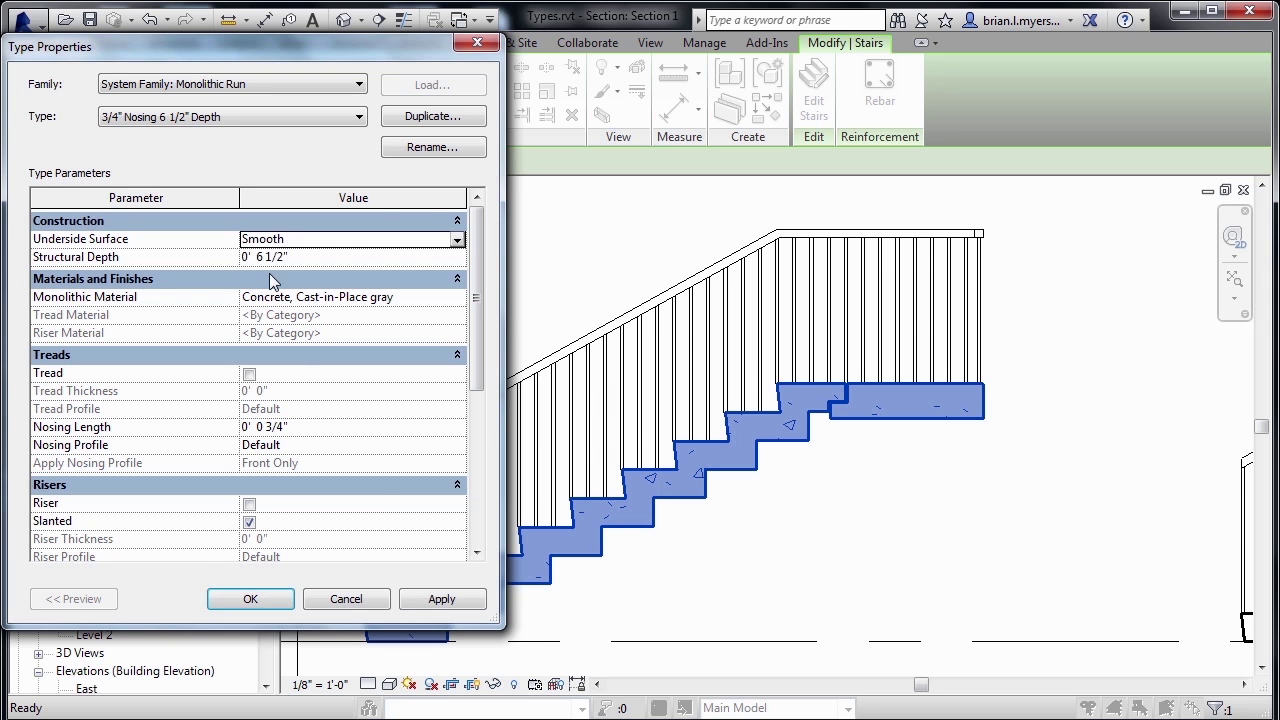
click(443, 599)
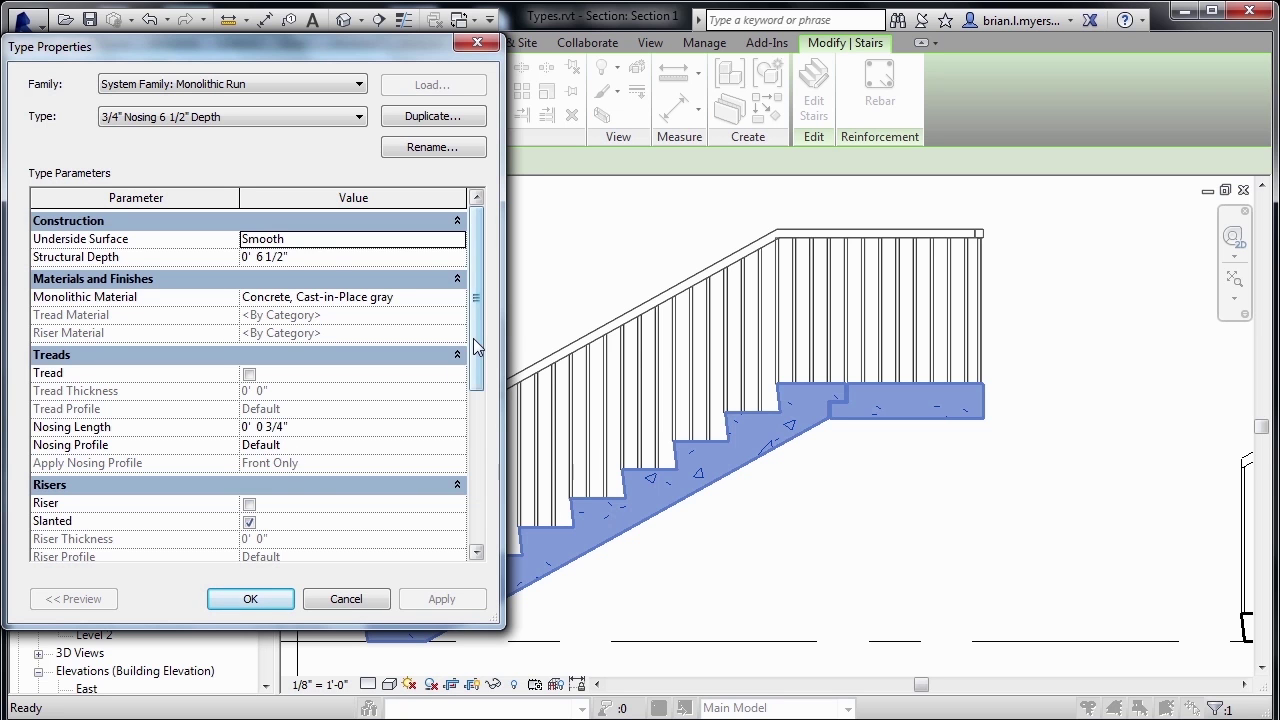
drag(473, 338, 475, 445)
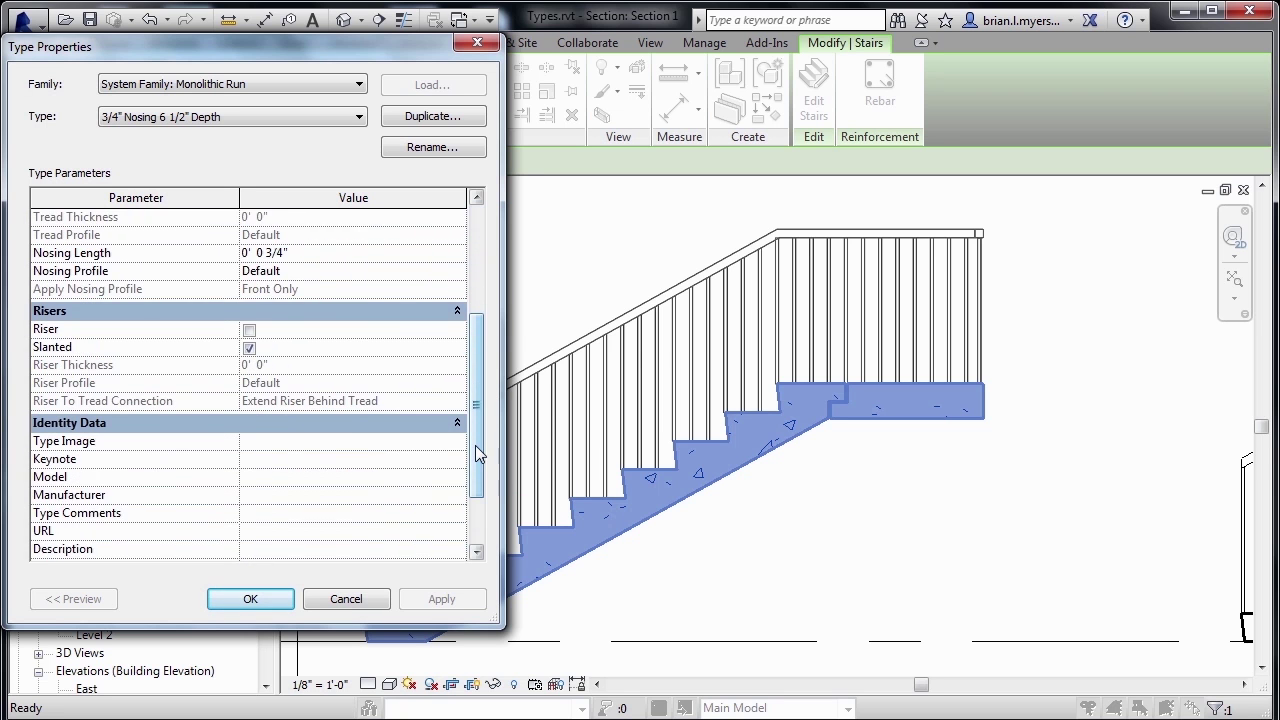
Open the Monolithic Landing 8" Thickness type and clear its Same as Run option.
click(274, 598)
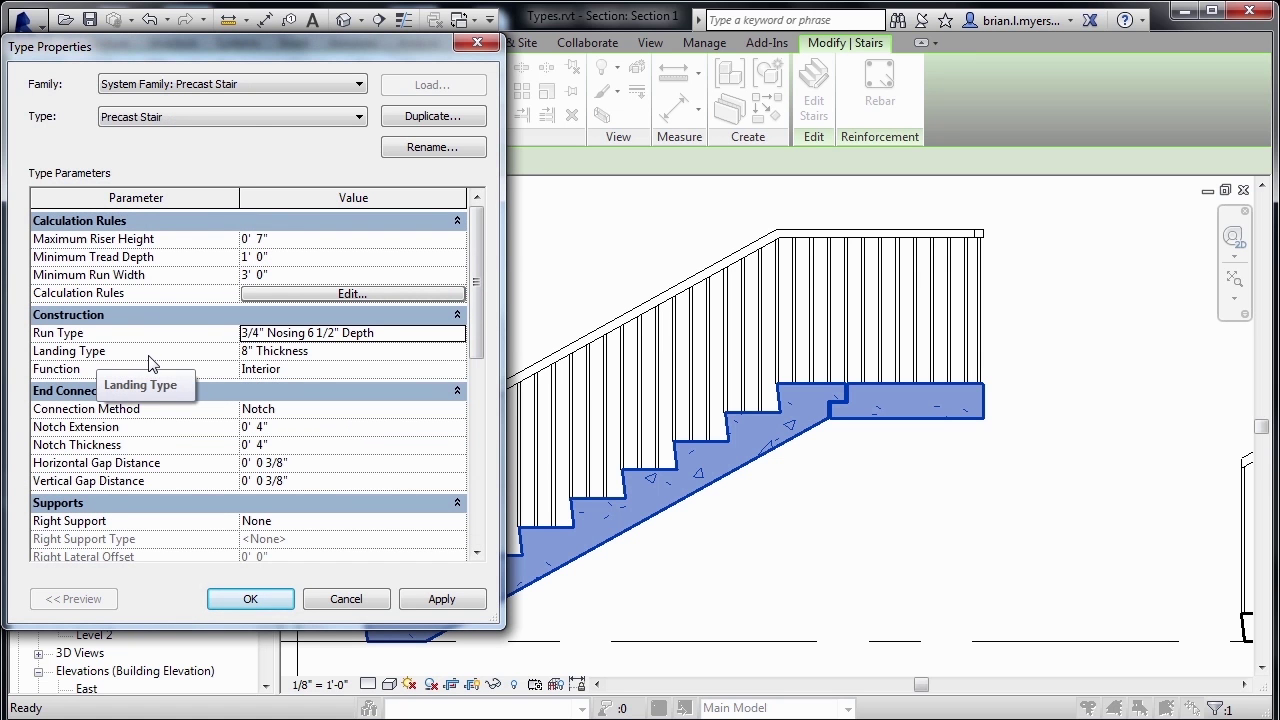
click(350, 351)
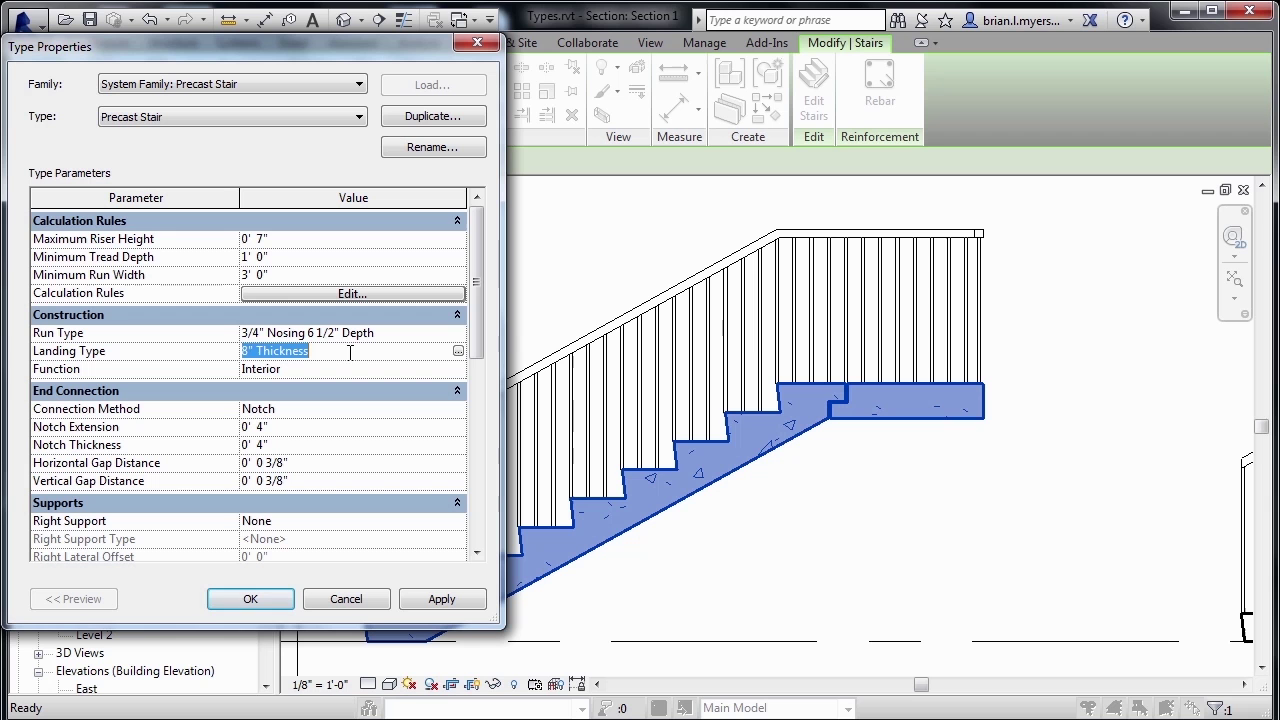
click(458, 351)
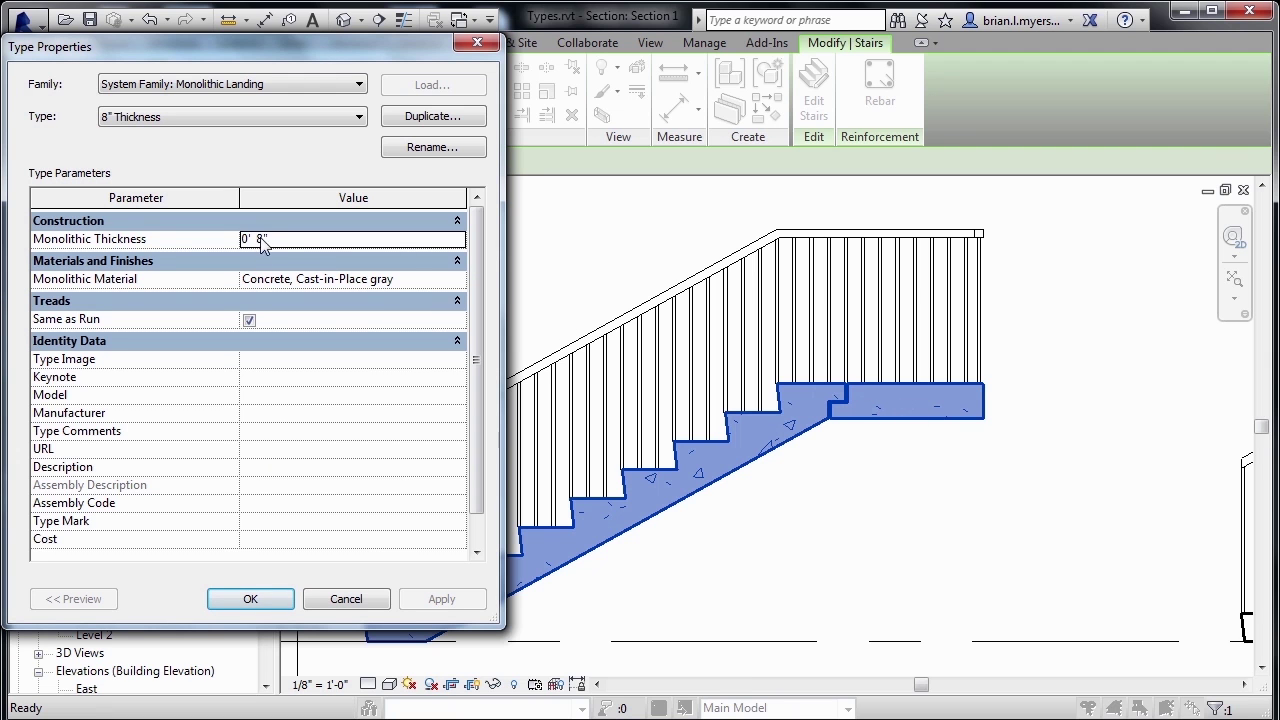
click(249, 321)
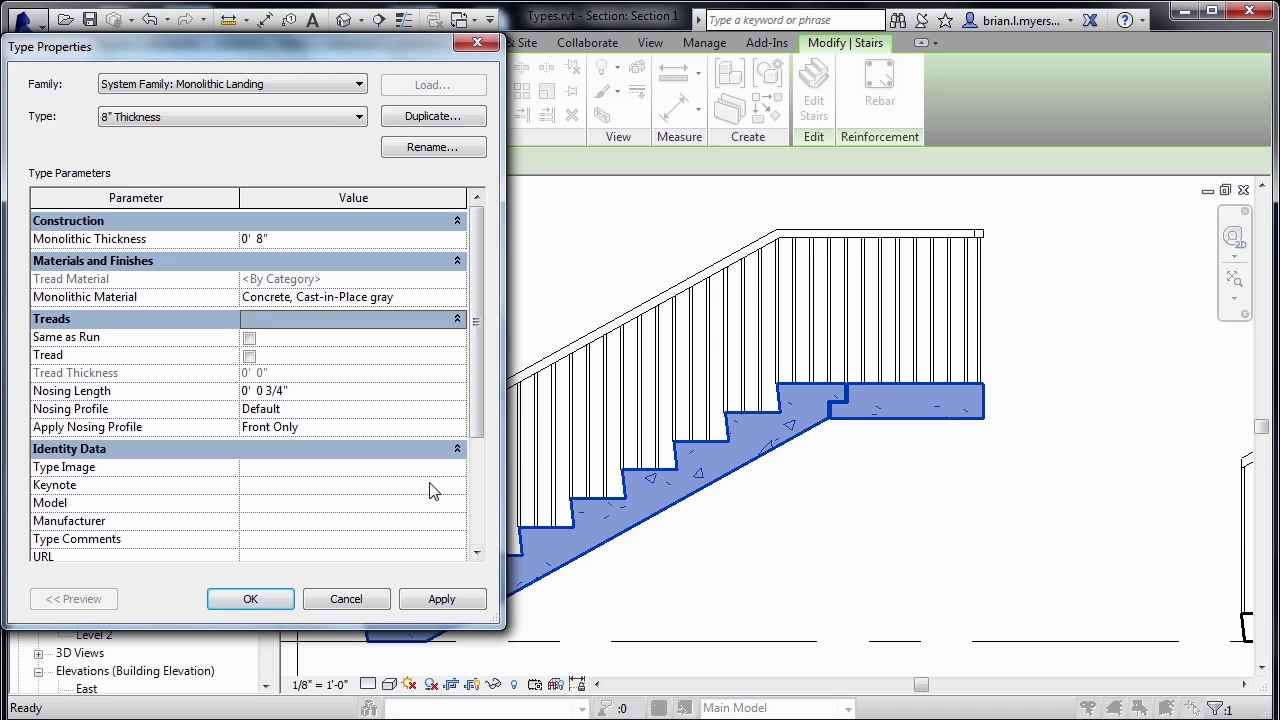
Confirm the landing and stair type dialogs, deselect the stair, and reframe Section 1.
click(266, 598)
click(266, 598)
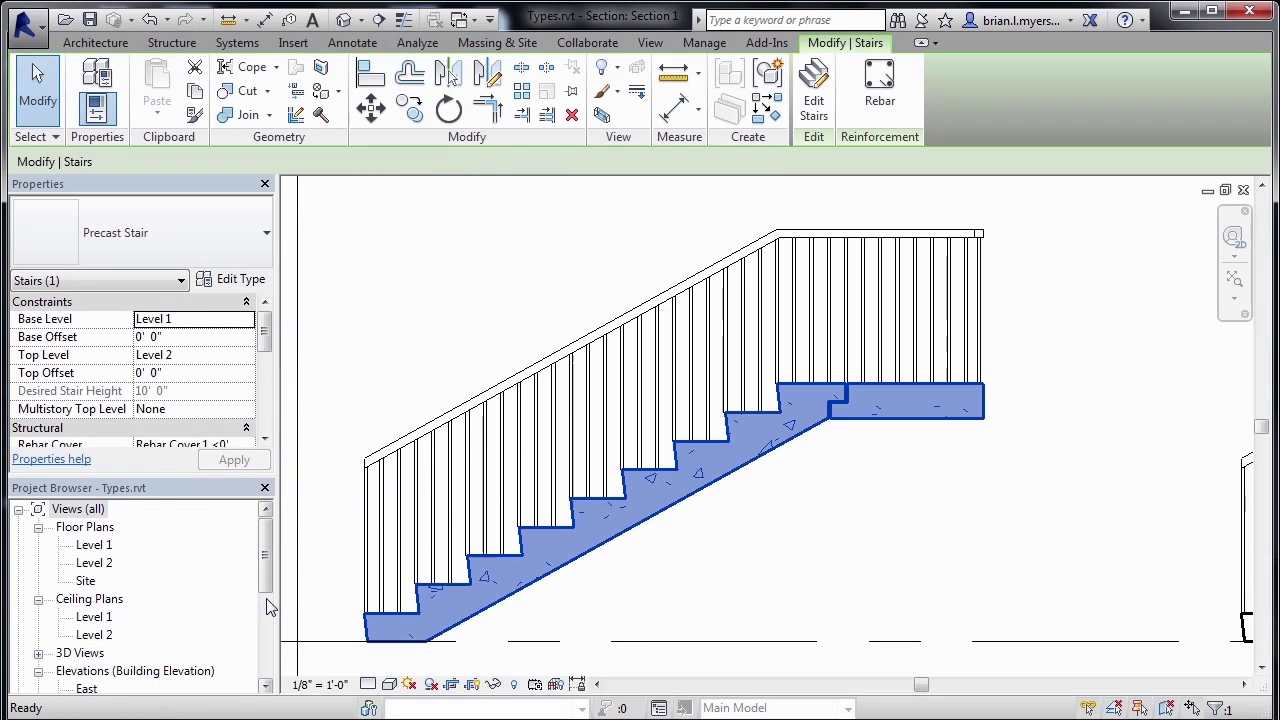
click(636, 580)
scroll(435, 510, down, 5)
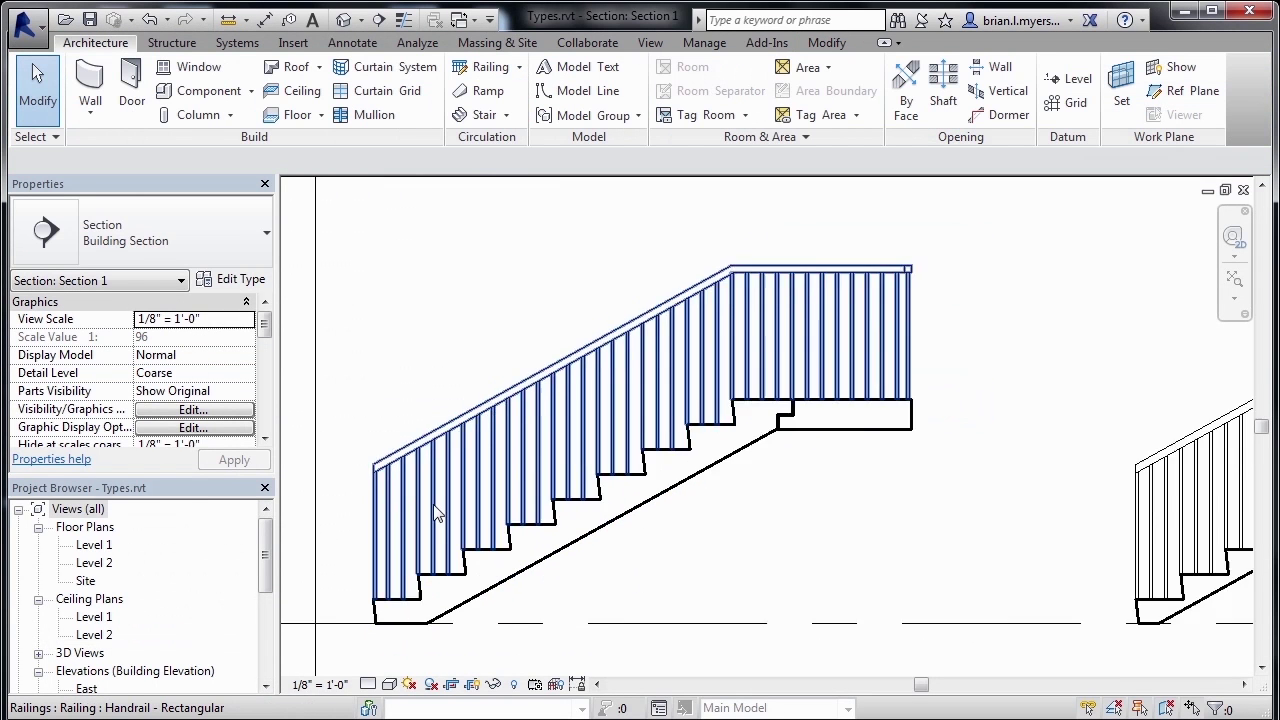
scroll(436, 513, down, 2)
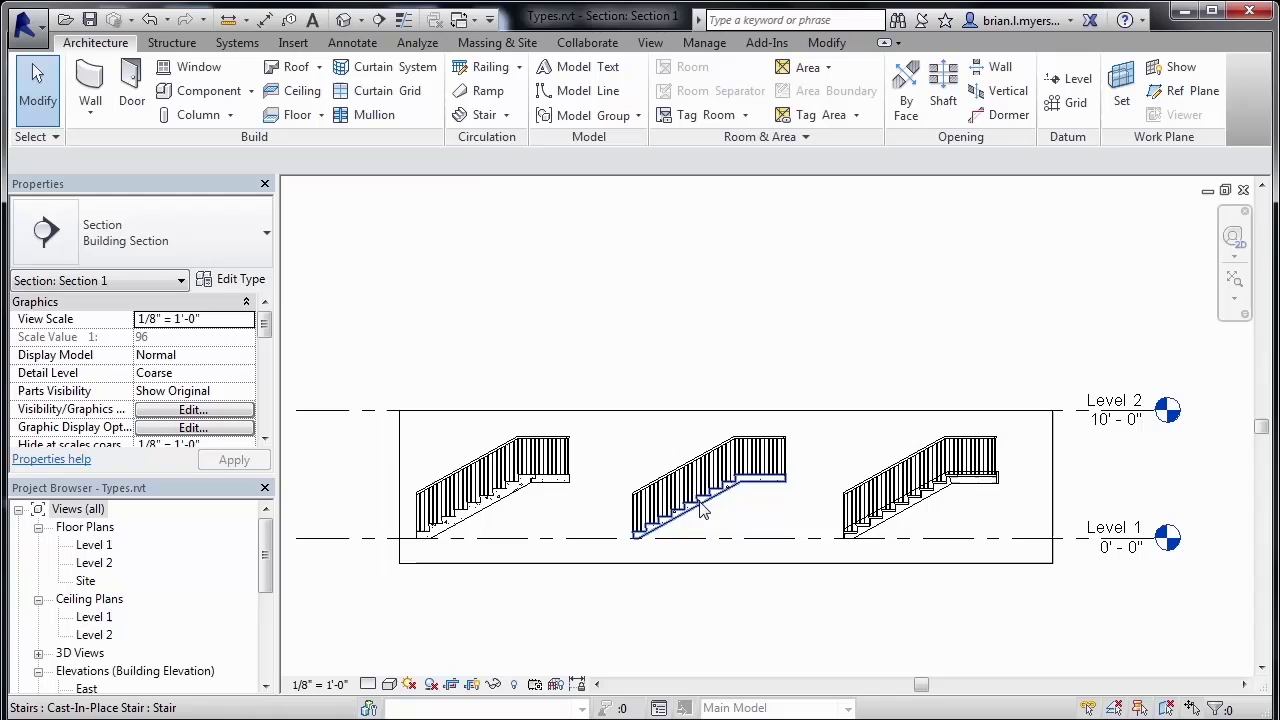
scroll(715, 510, up, 3)
scroll(742, 500, up, 1)
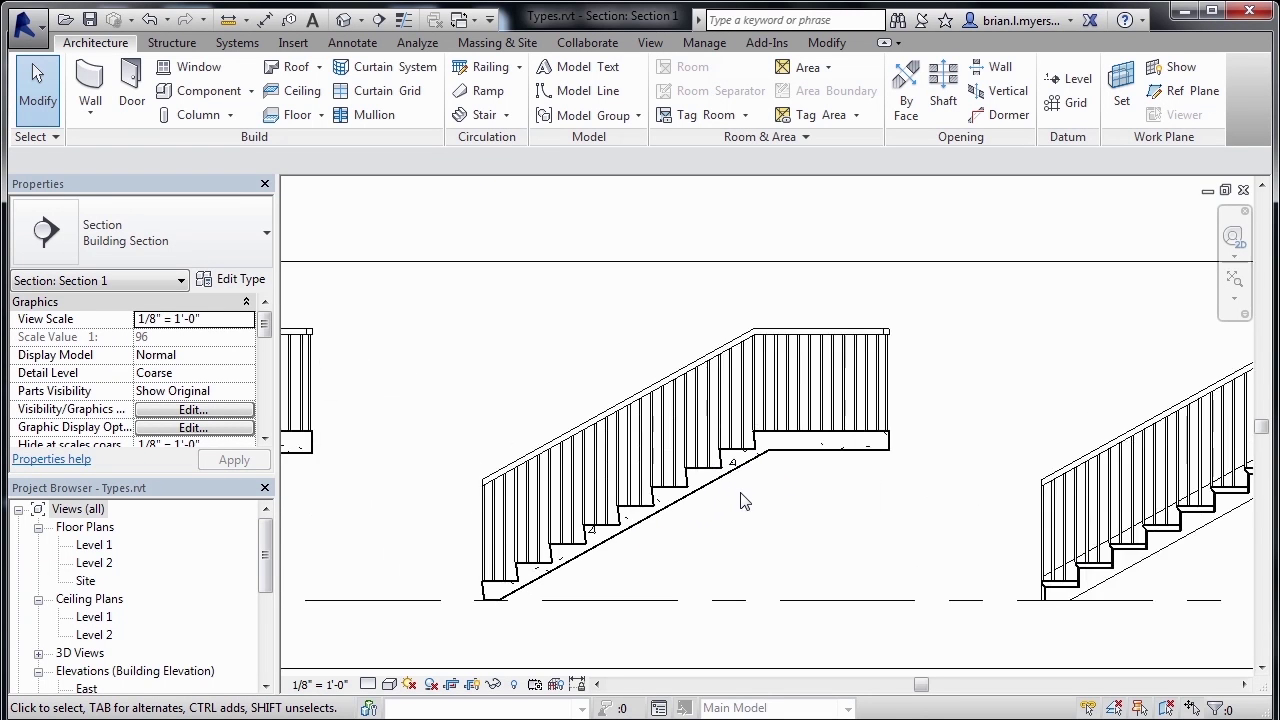
scroll(742, 500, up, 2)
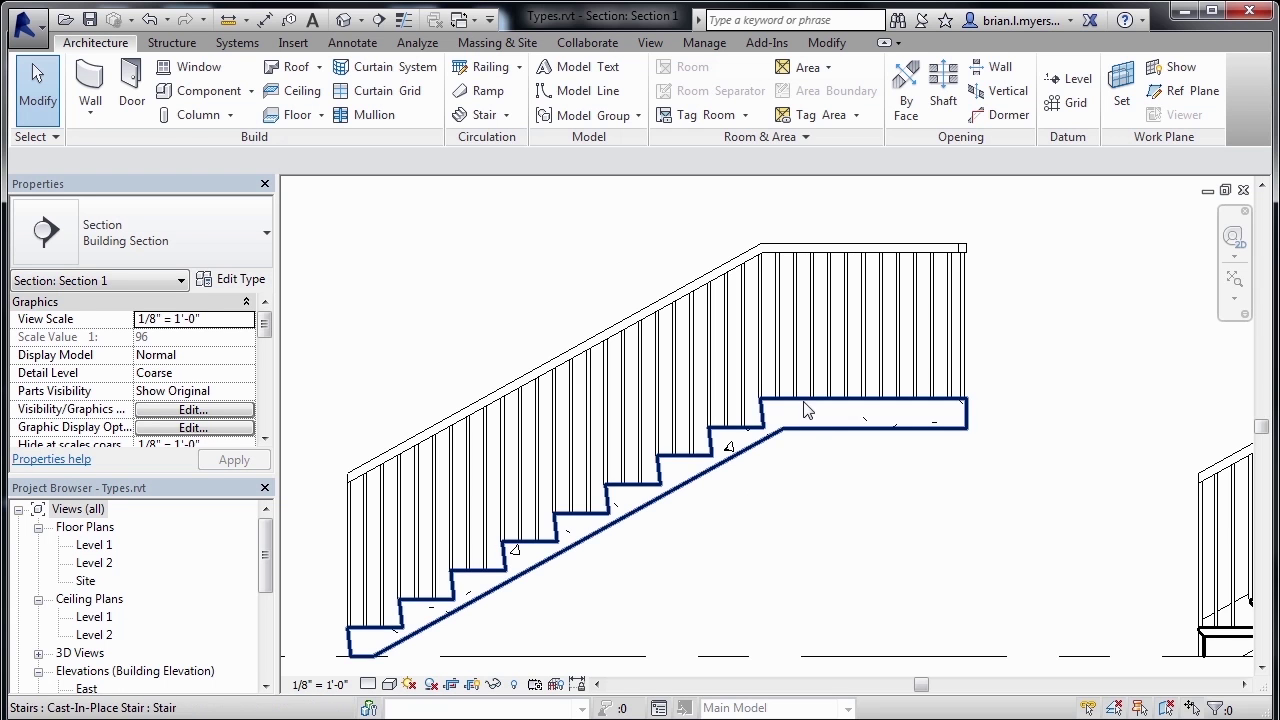
click(785, 428)
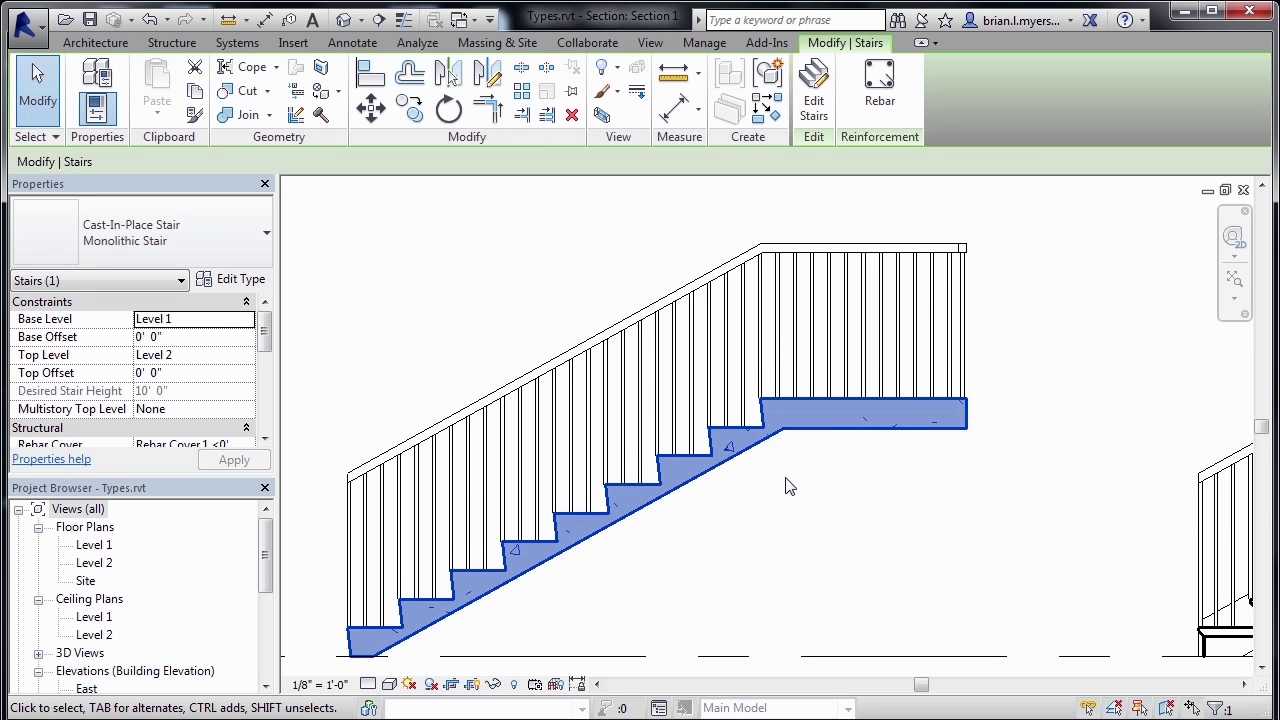
click(238, 280)
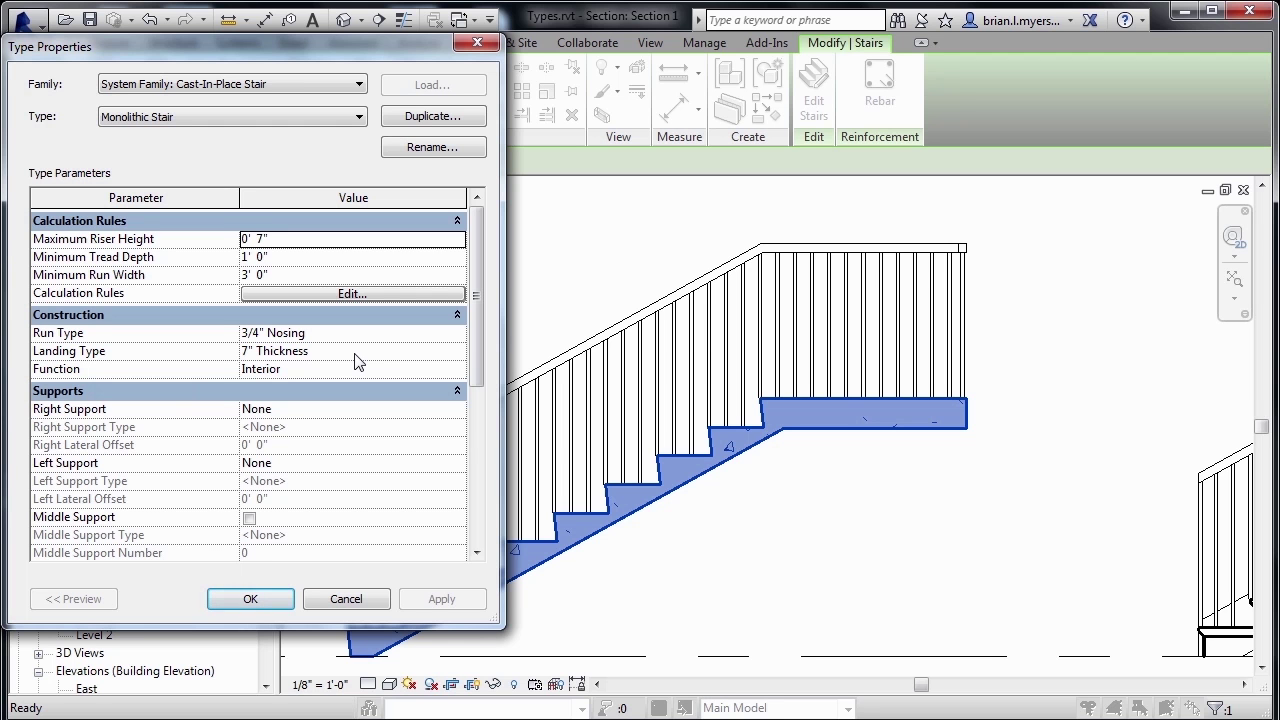
Close the cast-in-place type properties unchanged and zoom onto the assembled stair.
click(250, 598)
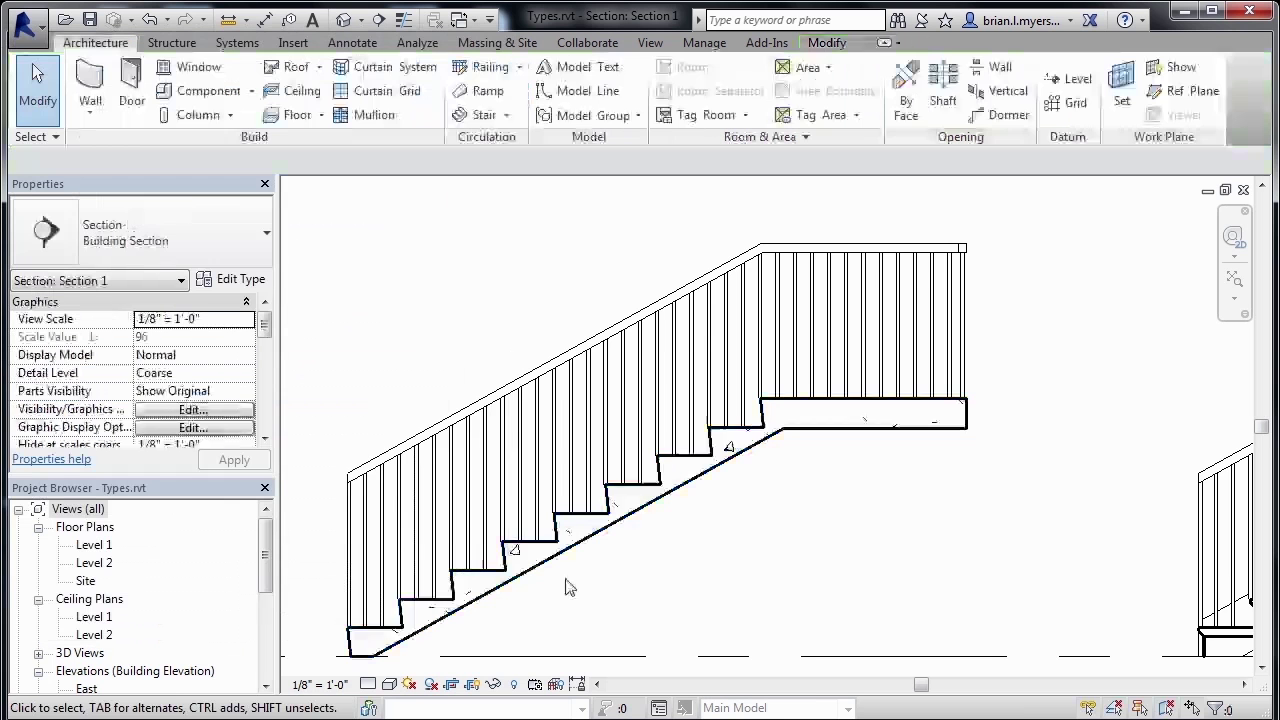
scroll(565, 587, down, 5)
scroll(886, 571, up, 3)
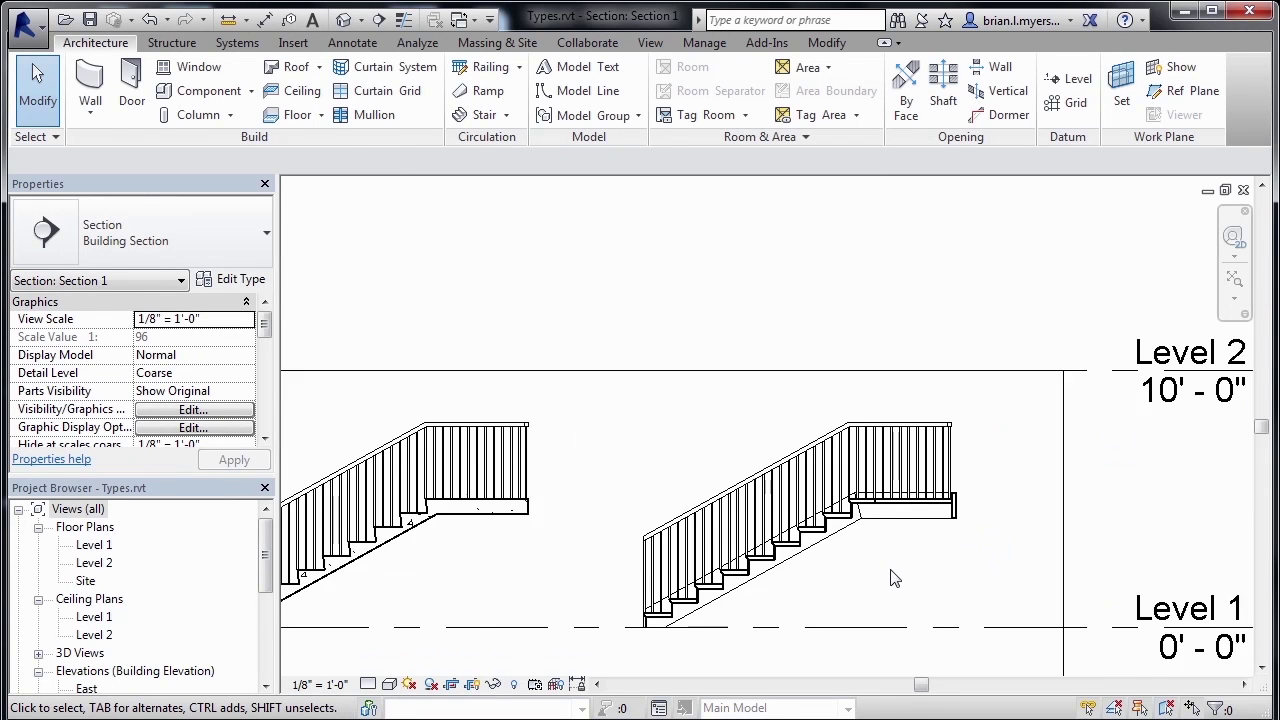
scroll(893, 578, up, 1)
scroll(908, 620, up, 1)
scroll(915, 600, up, 1)
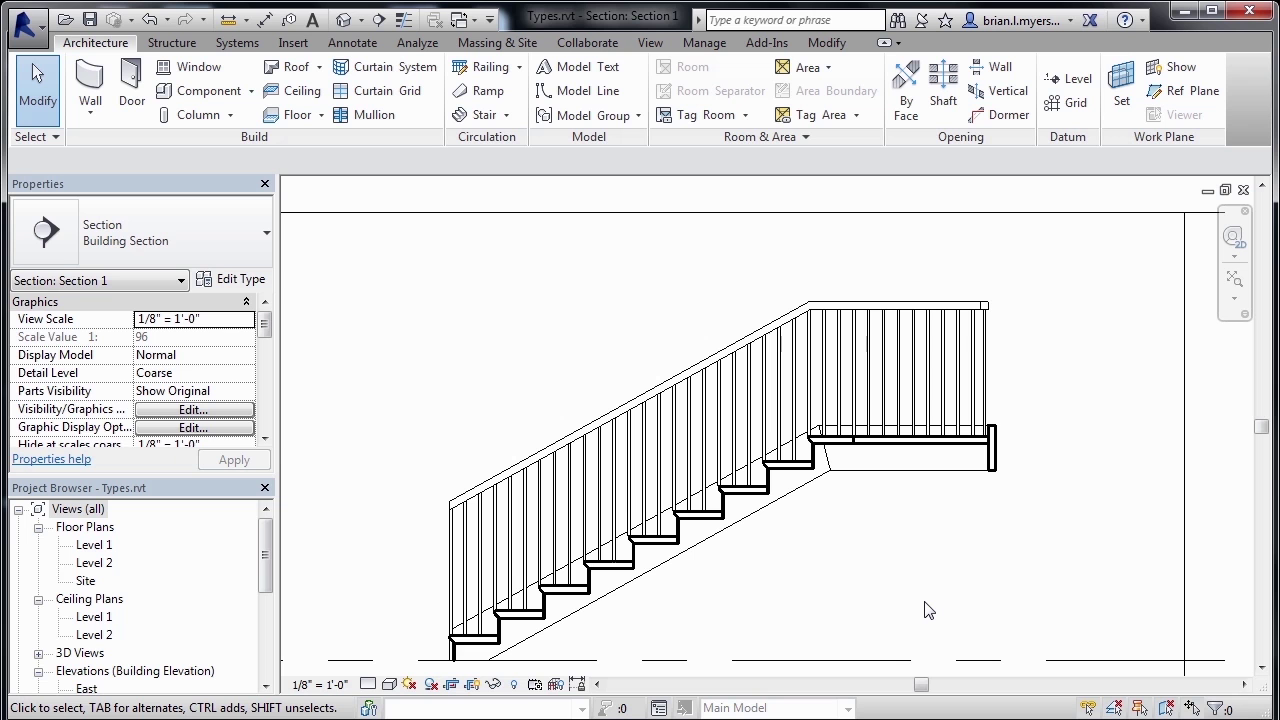
Open the 7" max riser 11" tread Assembled Stair type, keeping a Stringer (Closed) right support.
click(758, 520)
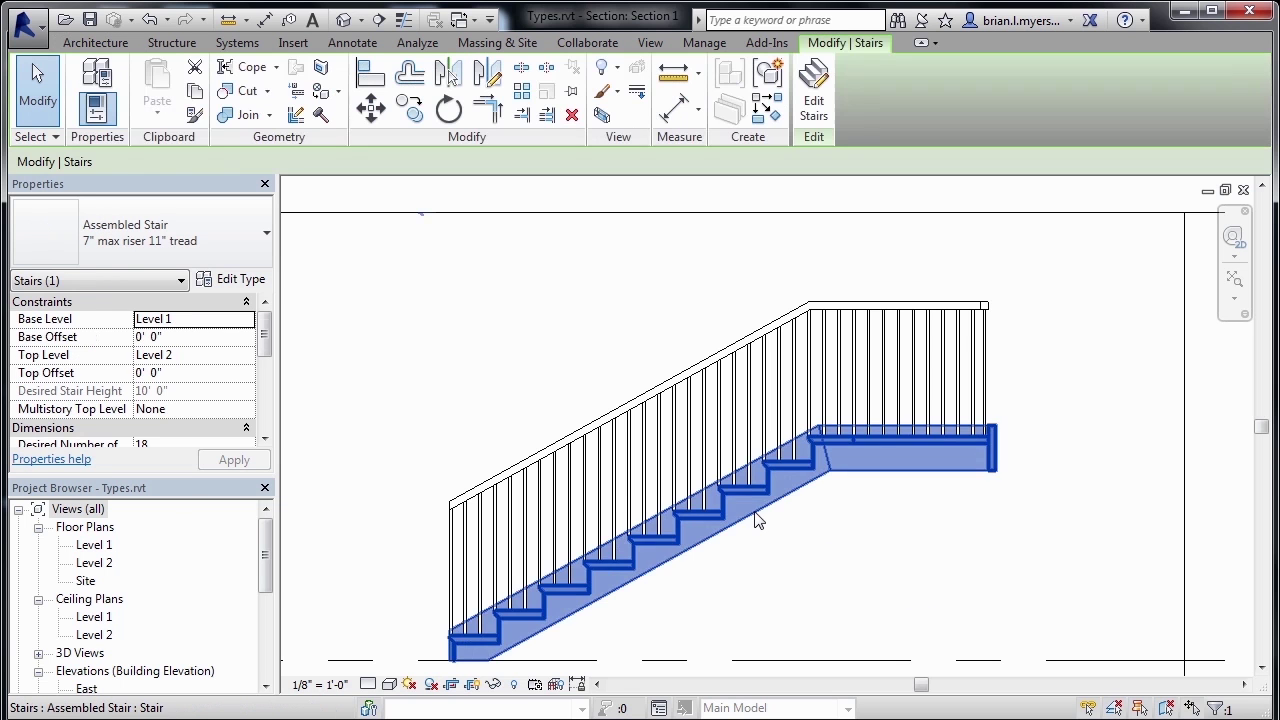
click(240, 282)
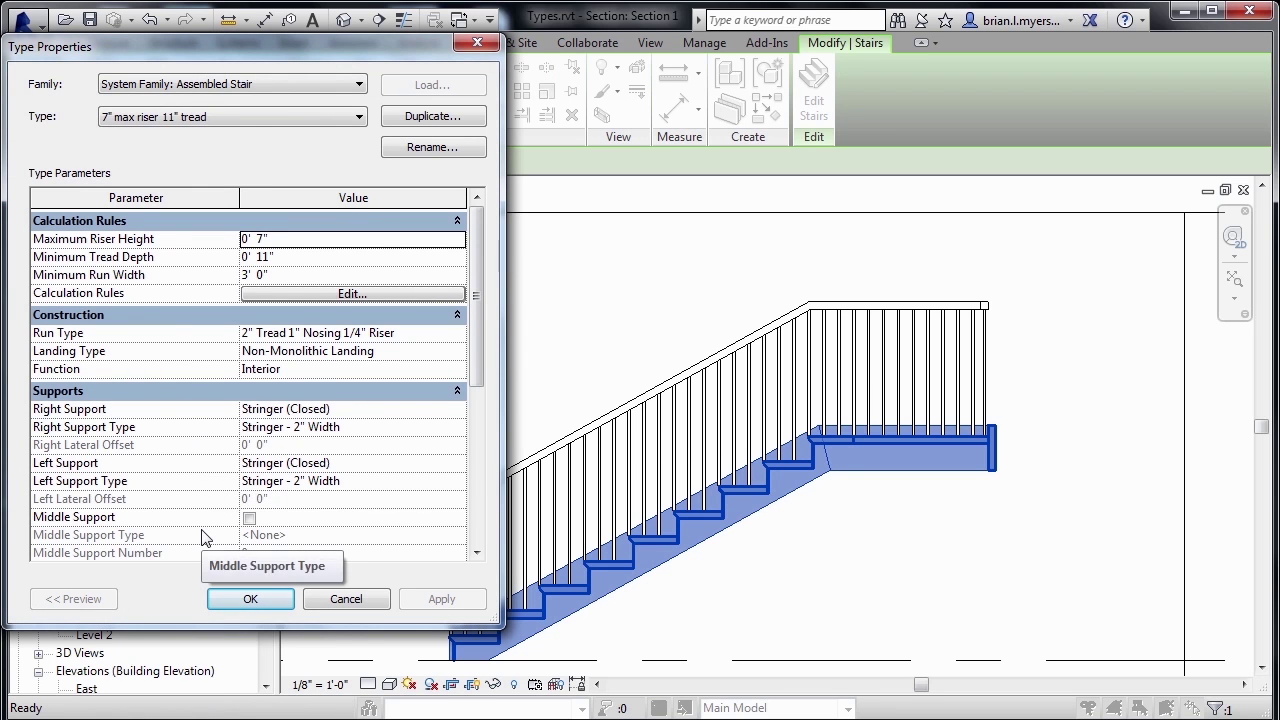
click(383, 410)
click(457, 410)
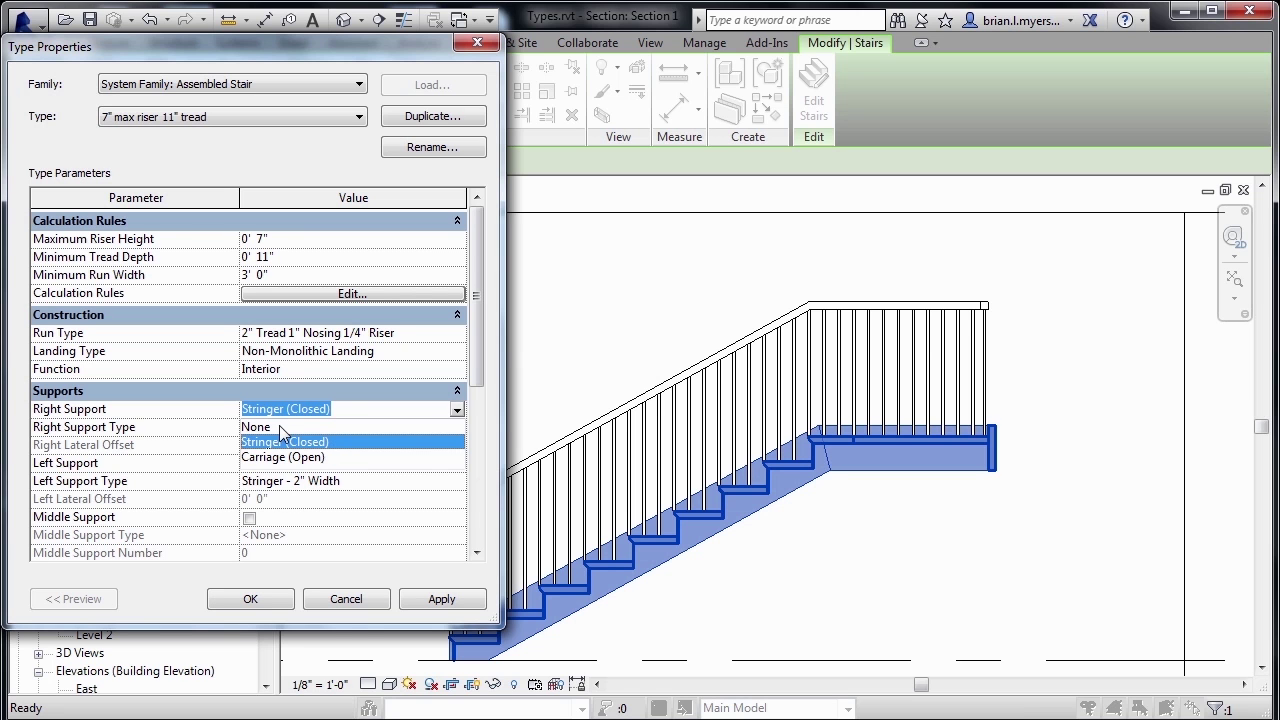
click(485, 434)
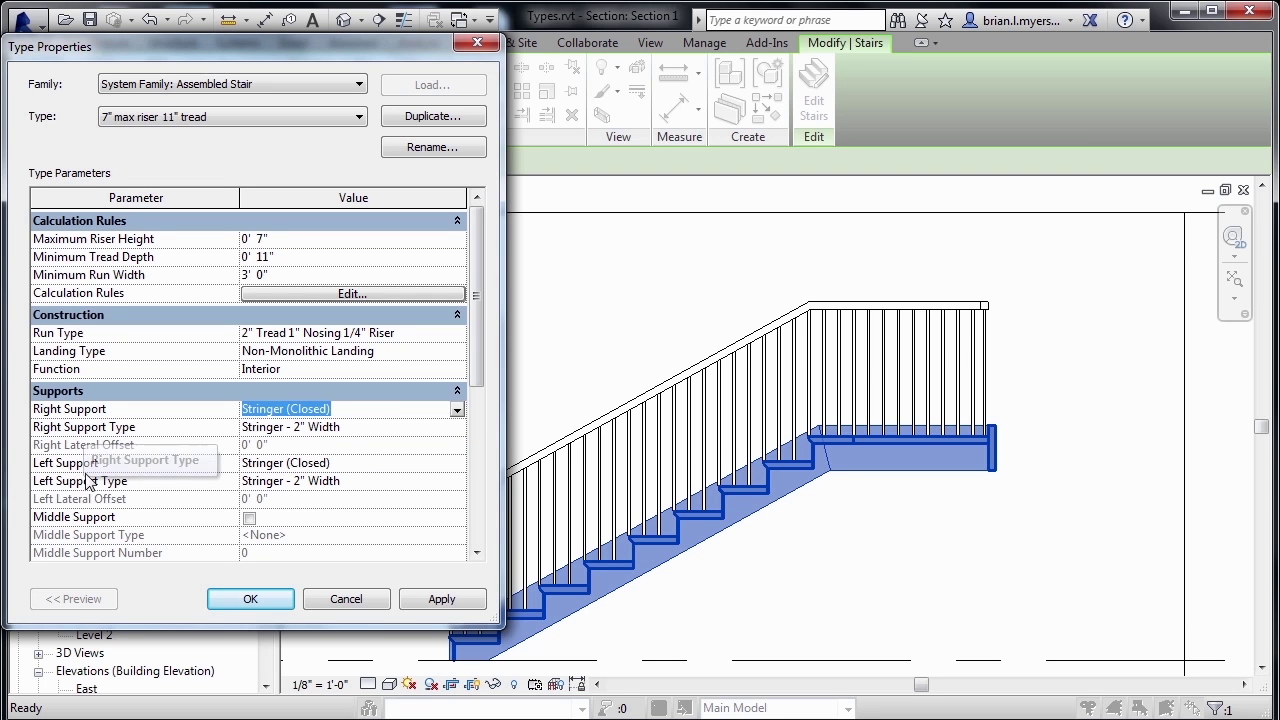
click(391, 427)
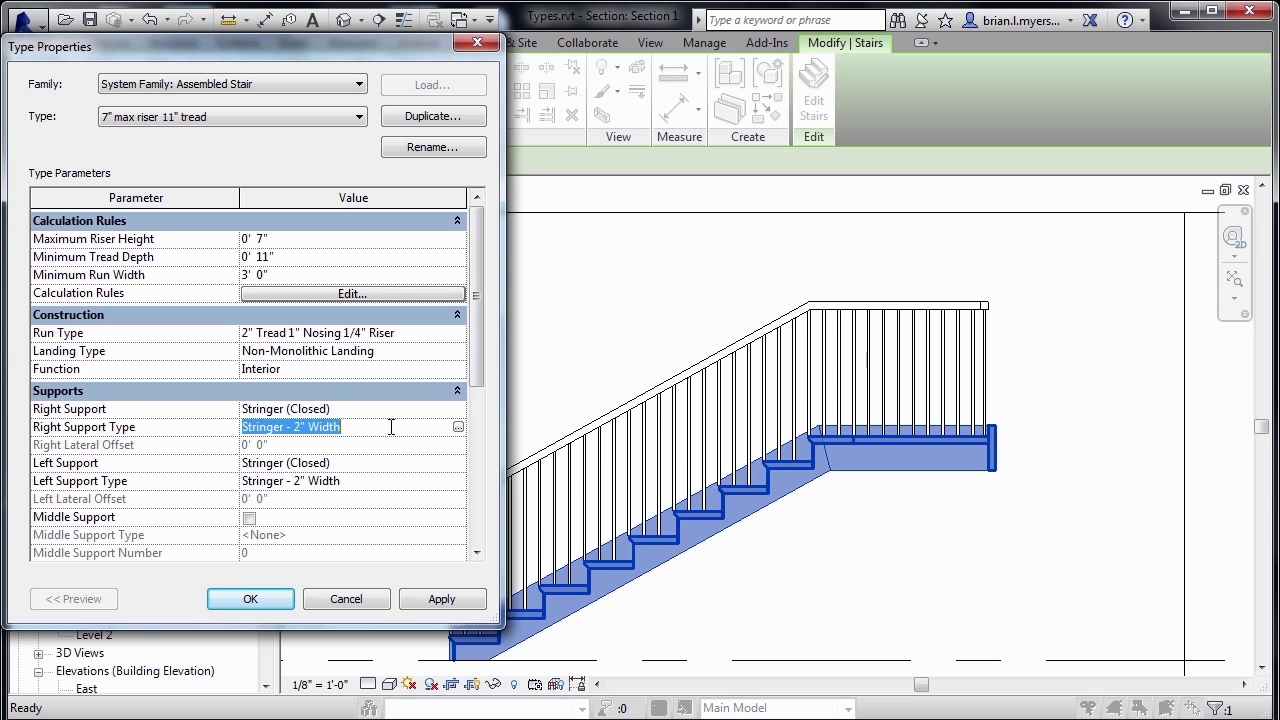
Set the Stringer - 2" Width profile to C-Channel-Profile : C9X15, flipped, and confirm both dialogs.
click(458, 428)
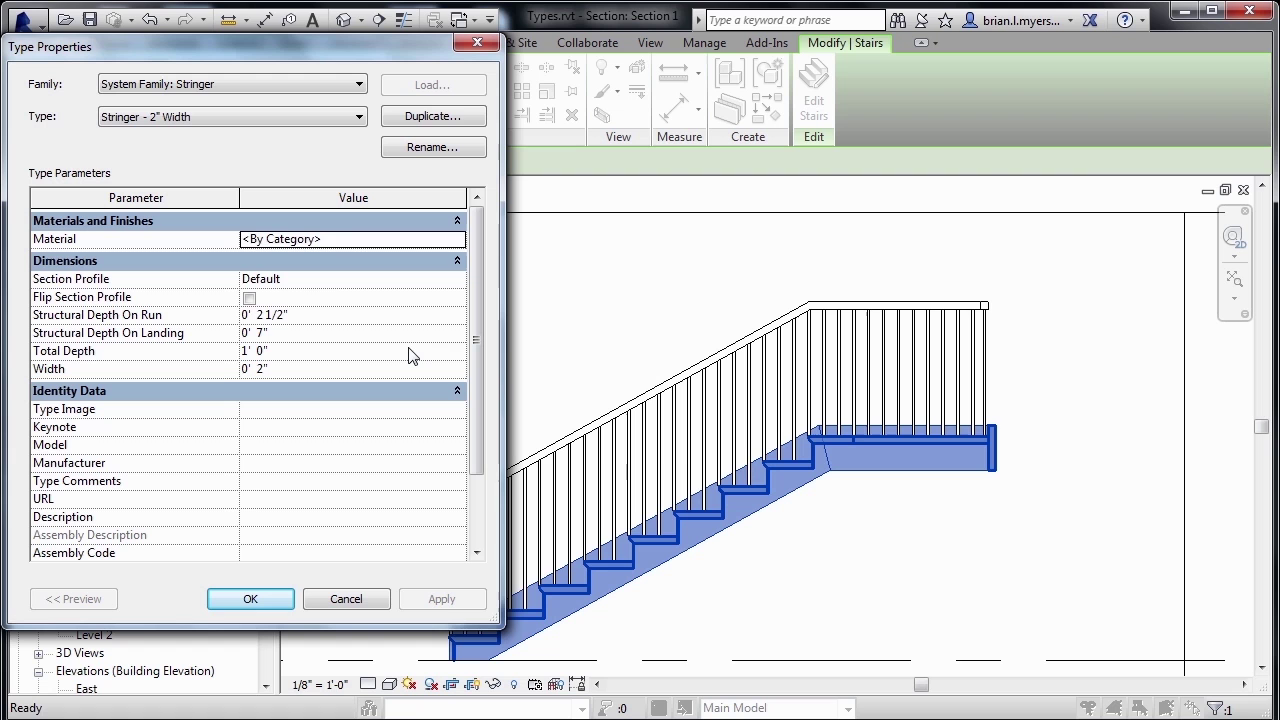
click(312, 280)
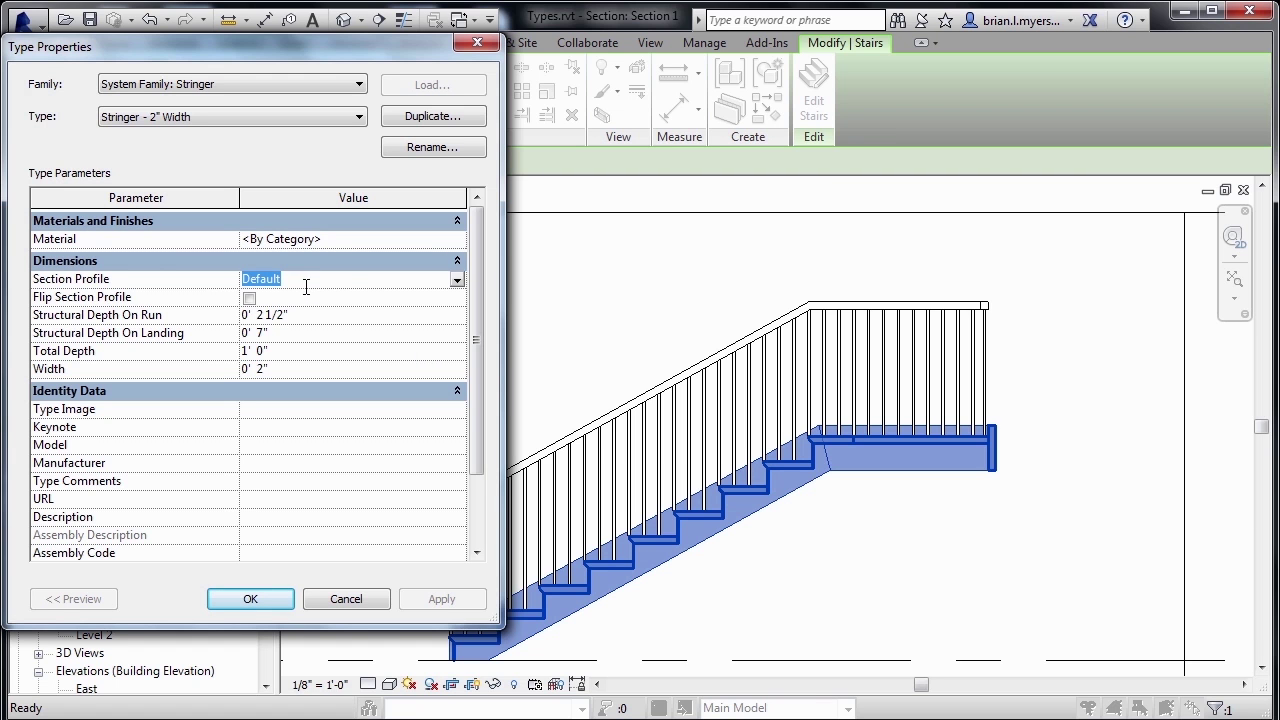
click(457, 281)
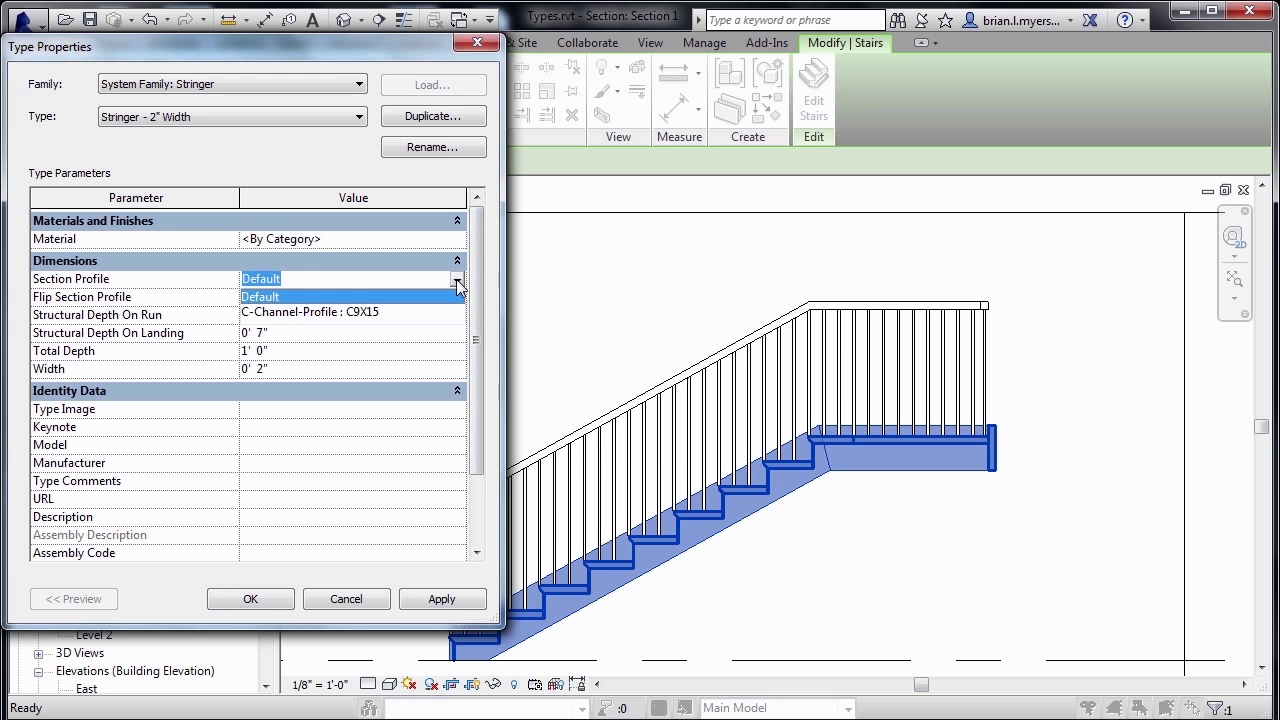
click(358, 314)
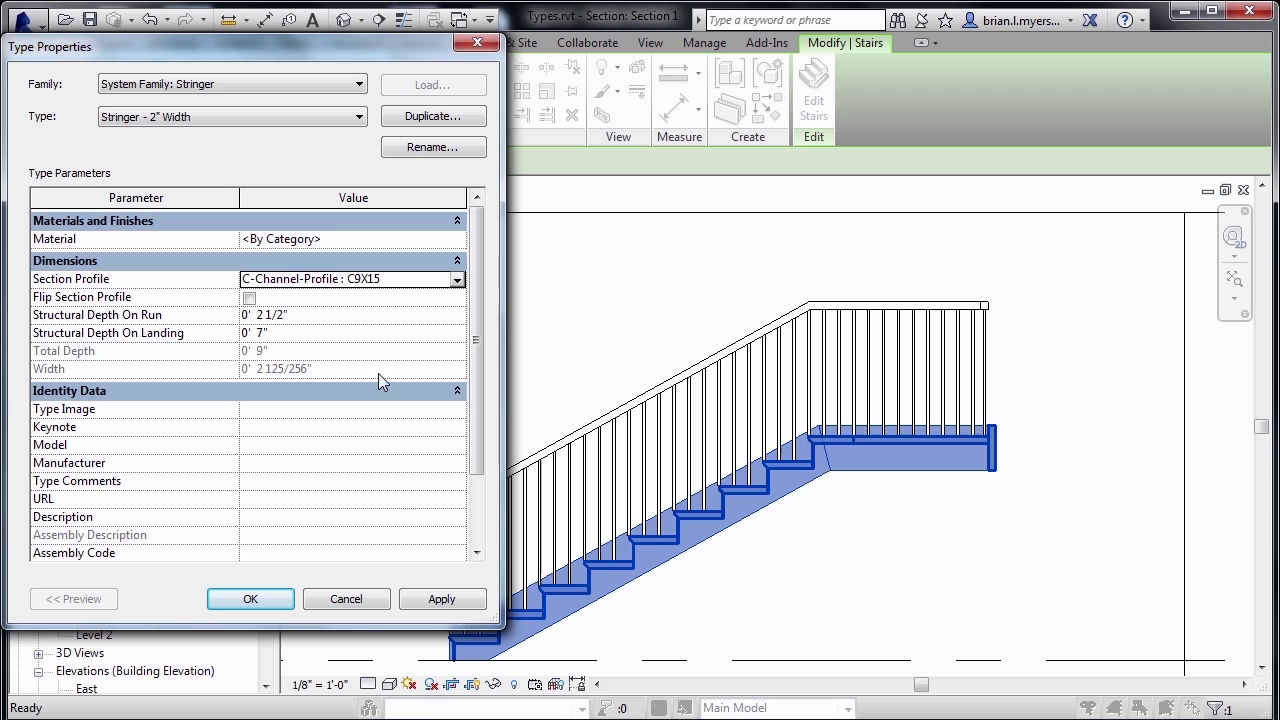
click(443, 600)
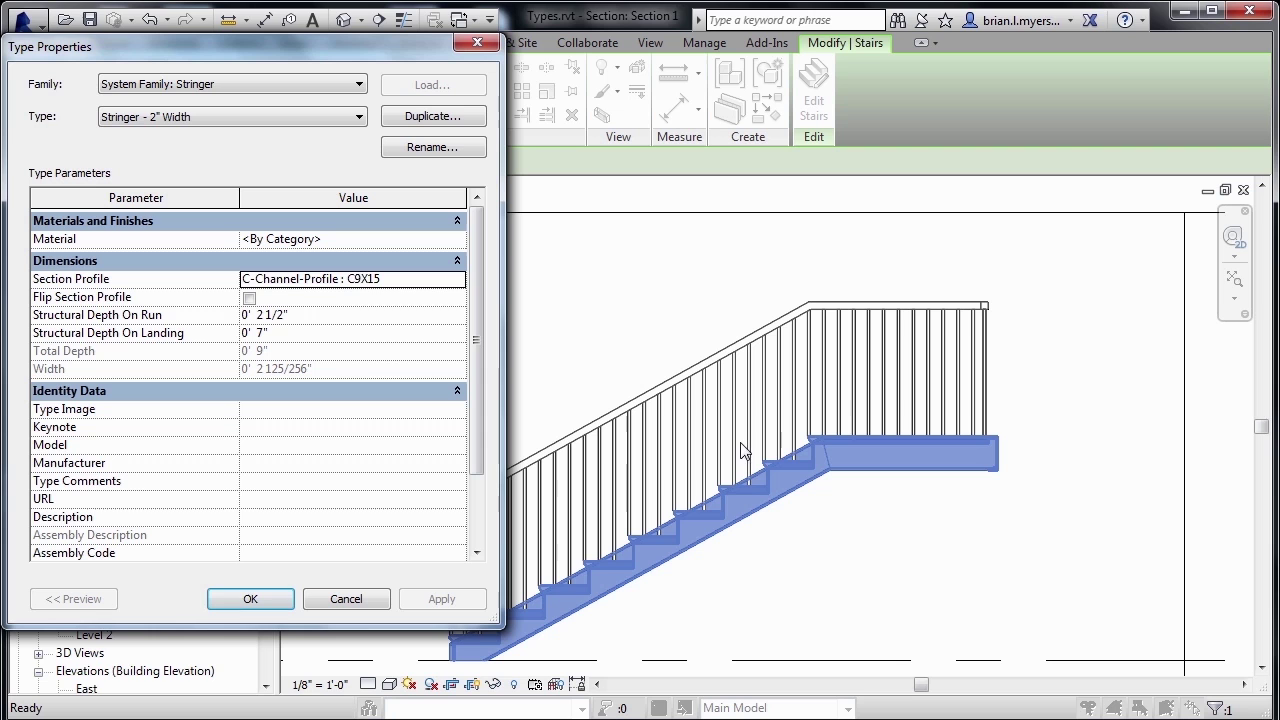
click(249, 299)
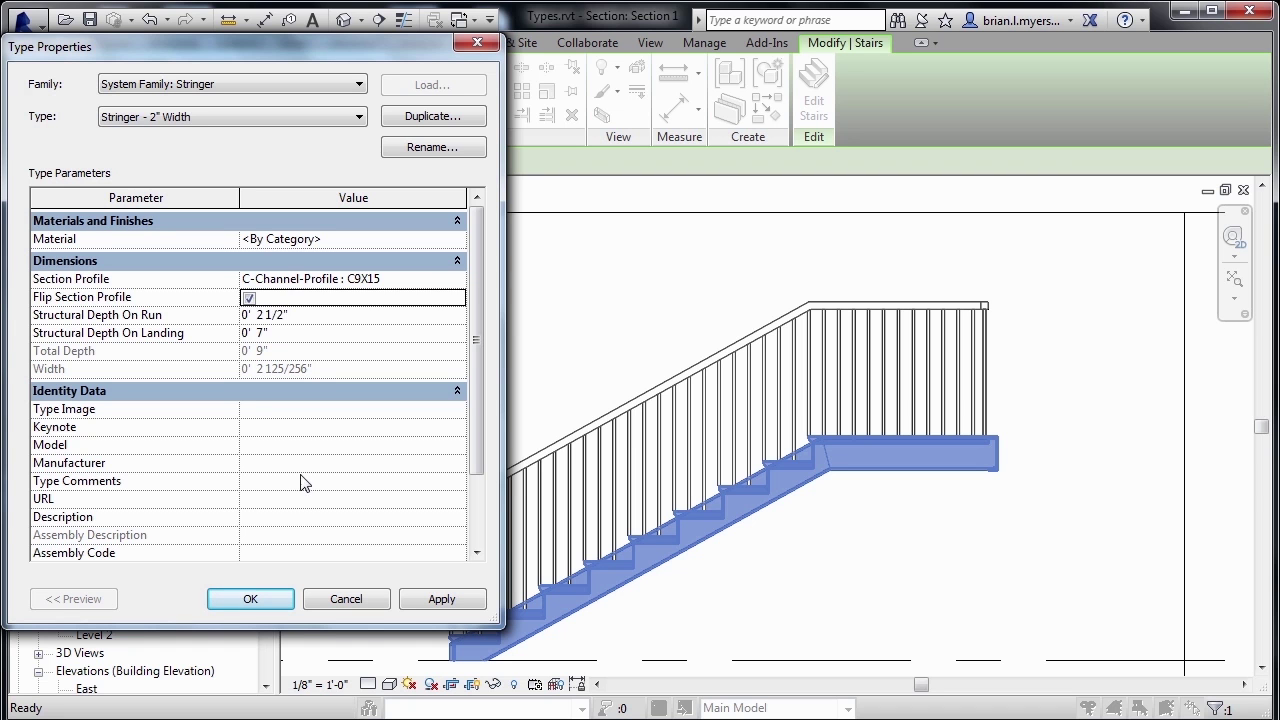
click(267, 596)
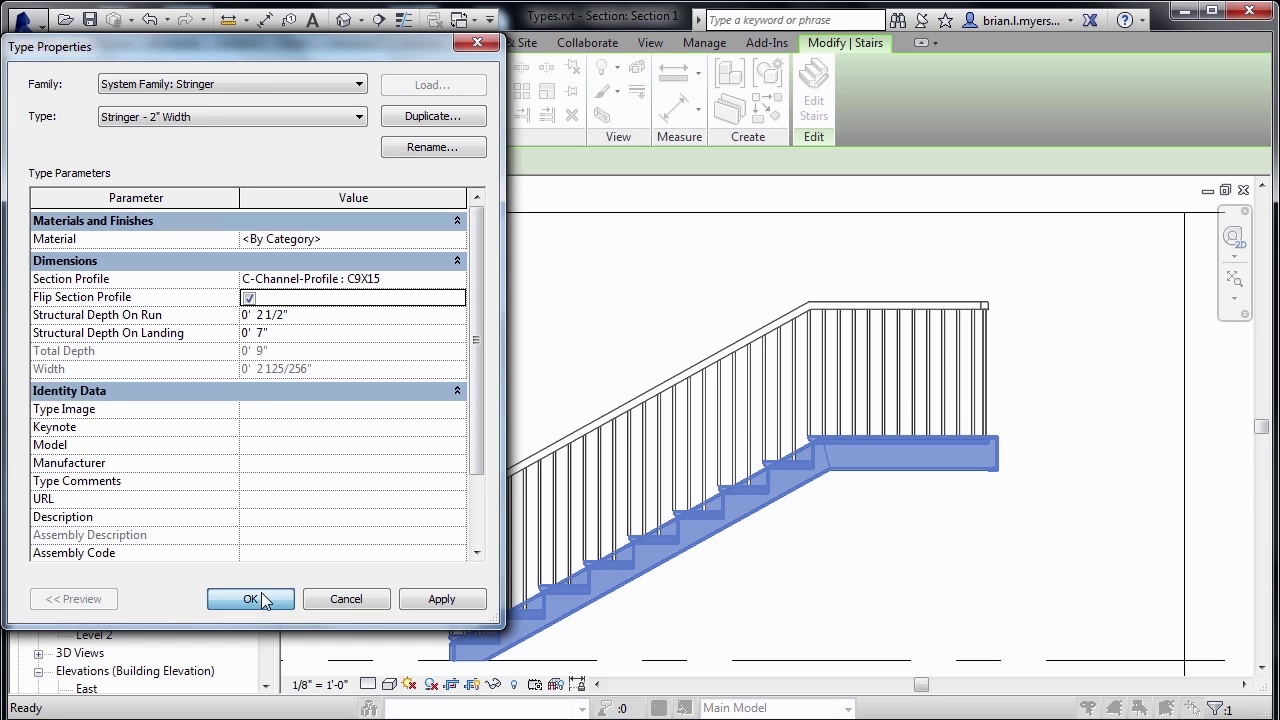
click(267, 598)
click(924, 561)
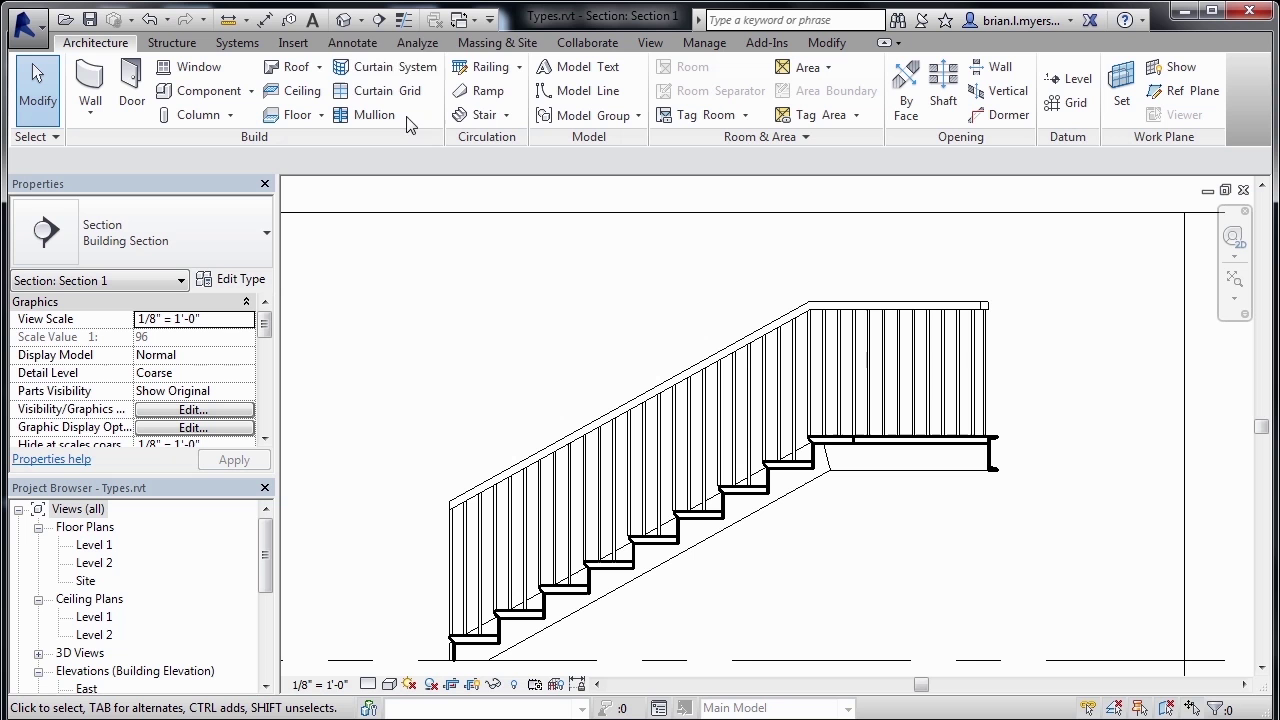
Switch to the default 3D view and zoom in to inspect the C9X15 channel stringer.
click(346, 22)
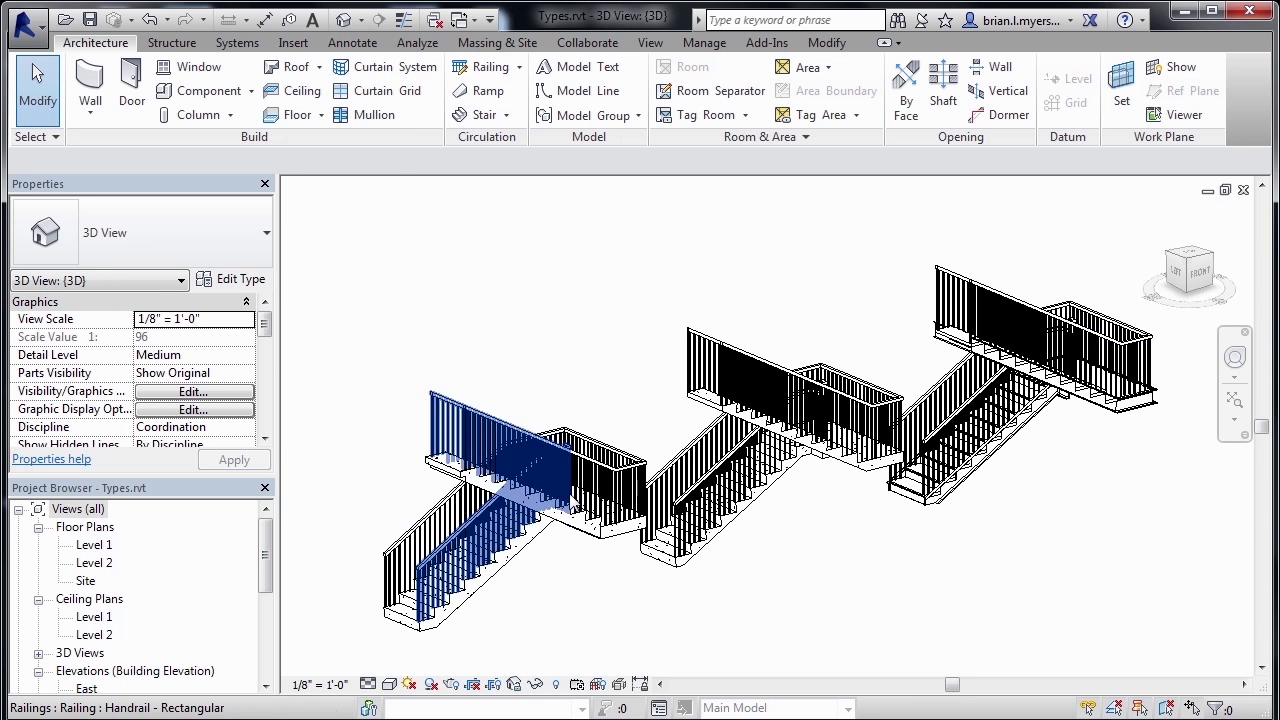
scroll(575, 583, up, 5)
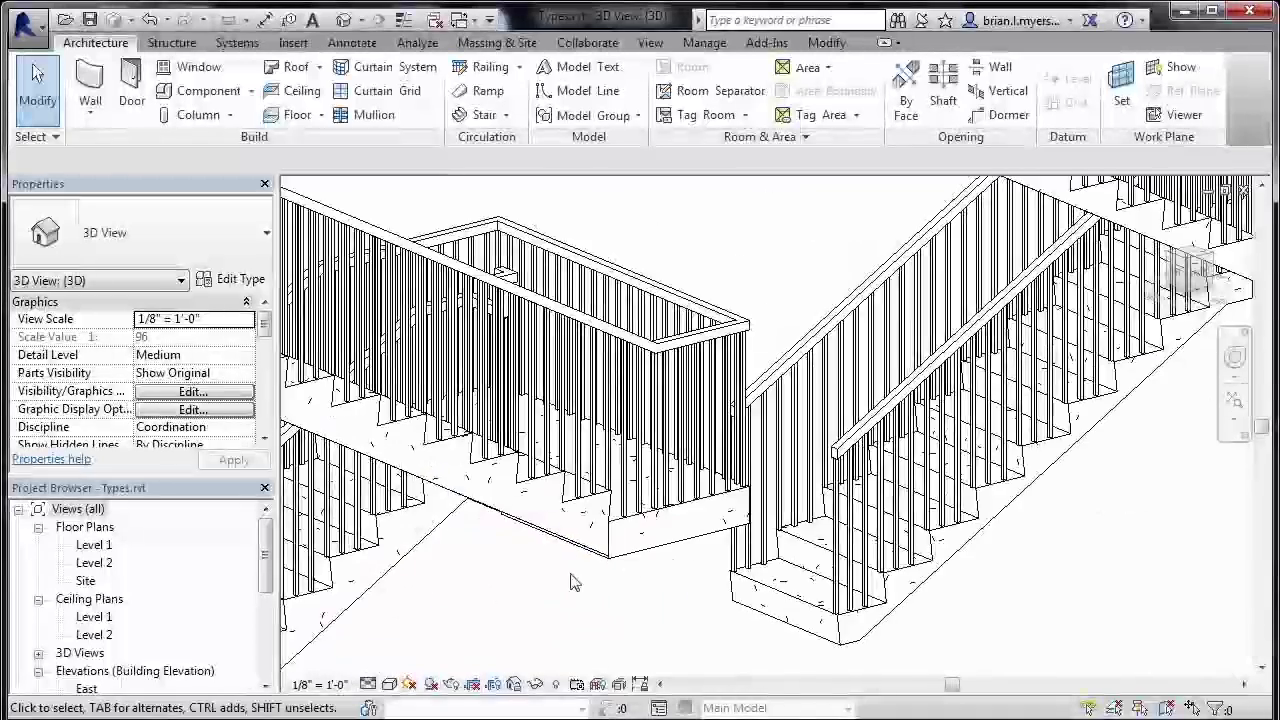
scroll(575, 583, down, 4)
scroll(1020, 432, up, 5)
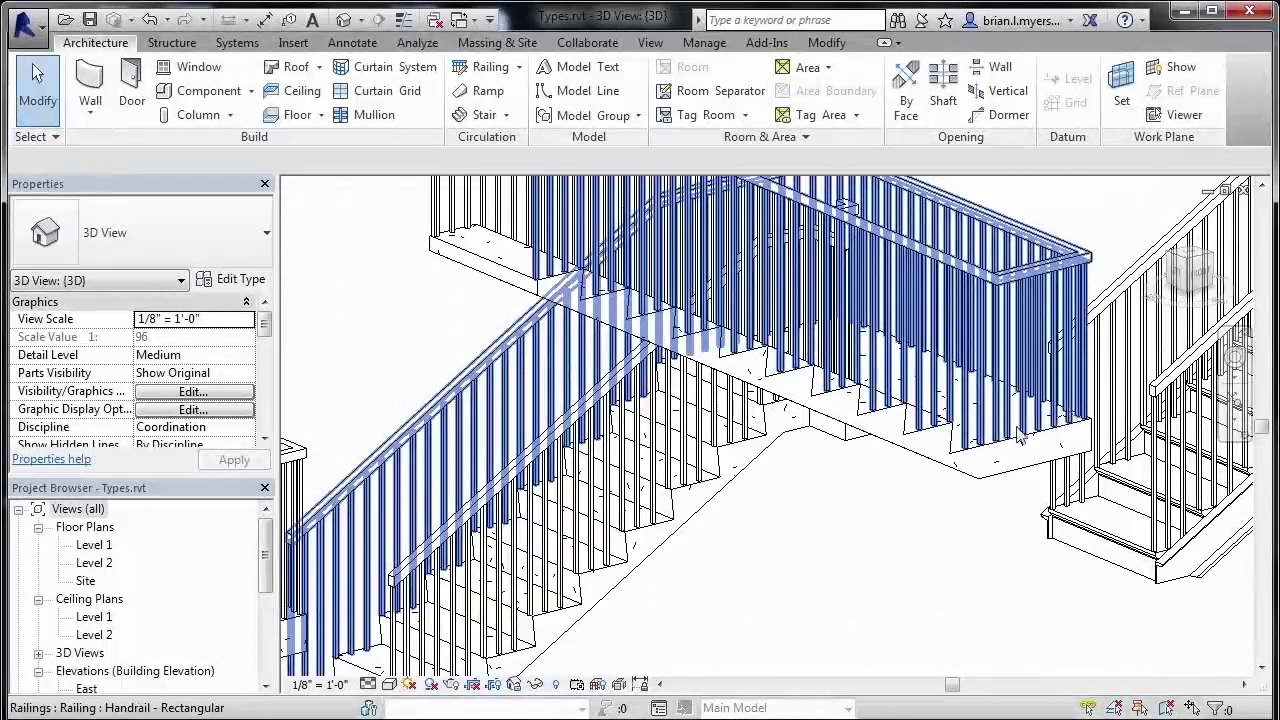
scroll(1020, 432, down, 6)
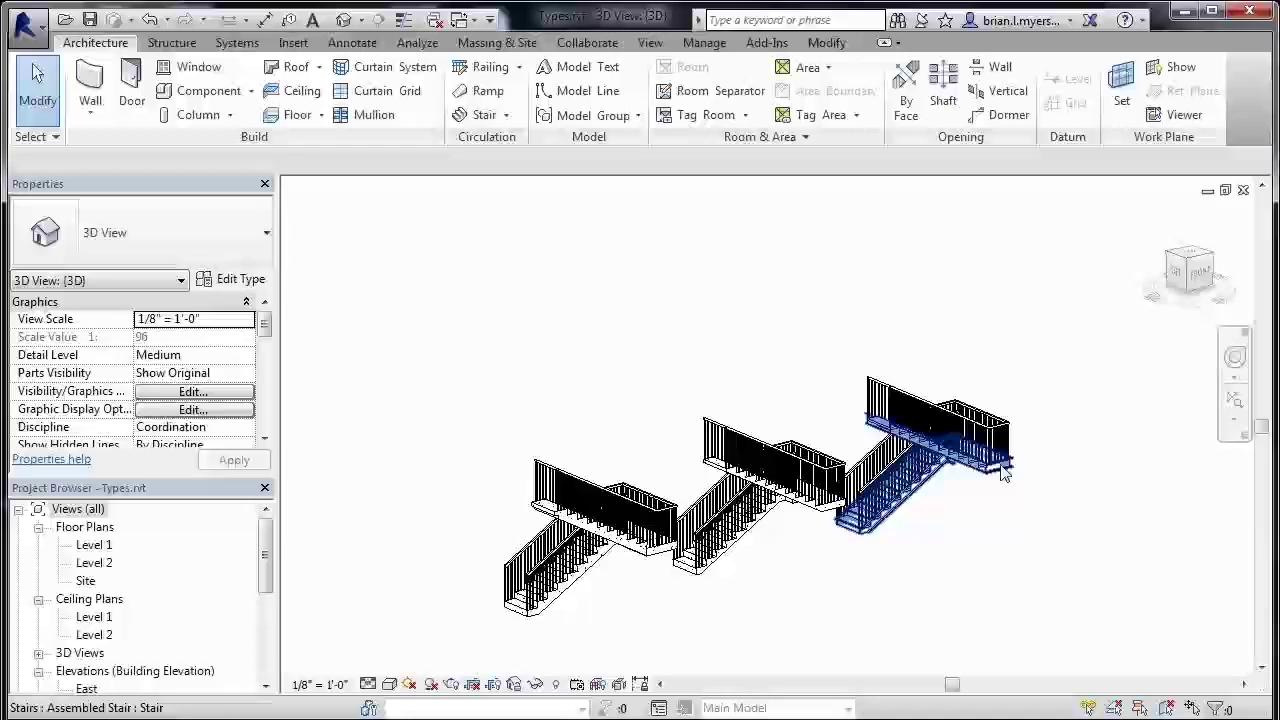
scroll(1003, 473, up, 8)
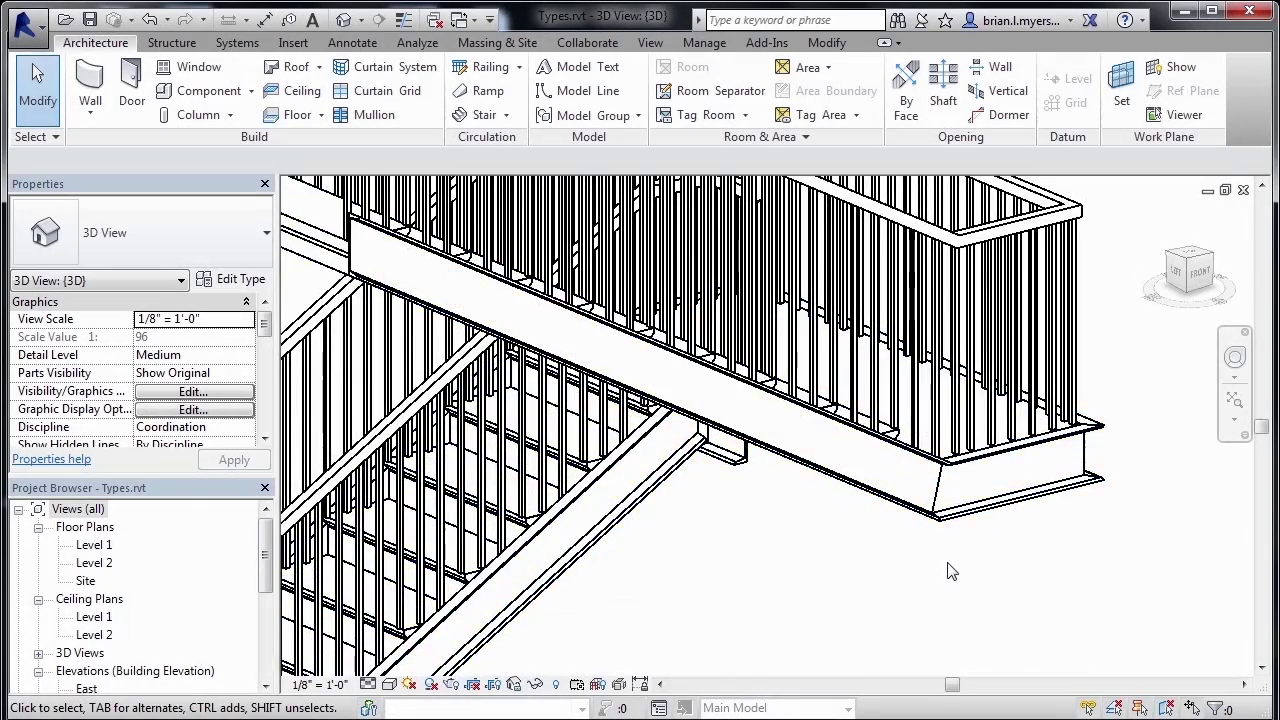
scroll(951, 571, up, 2)
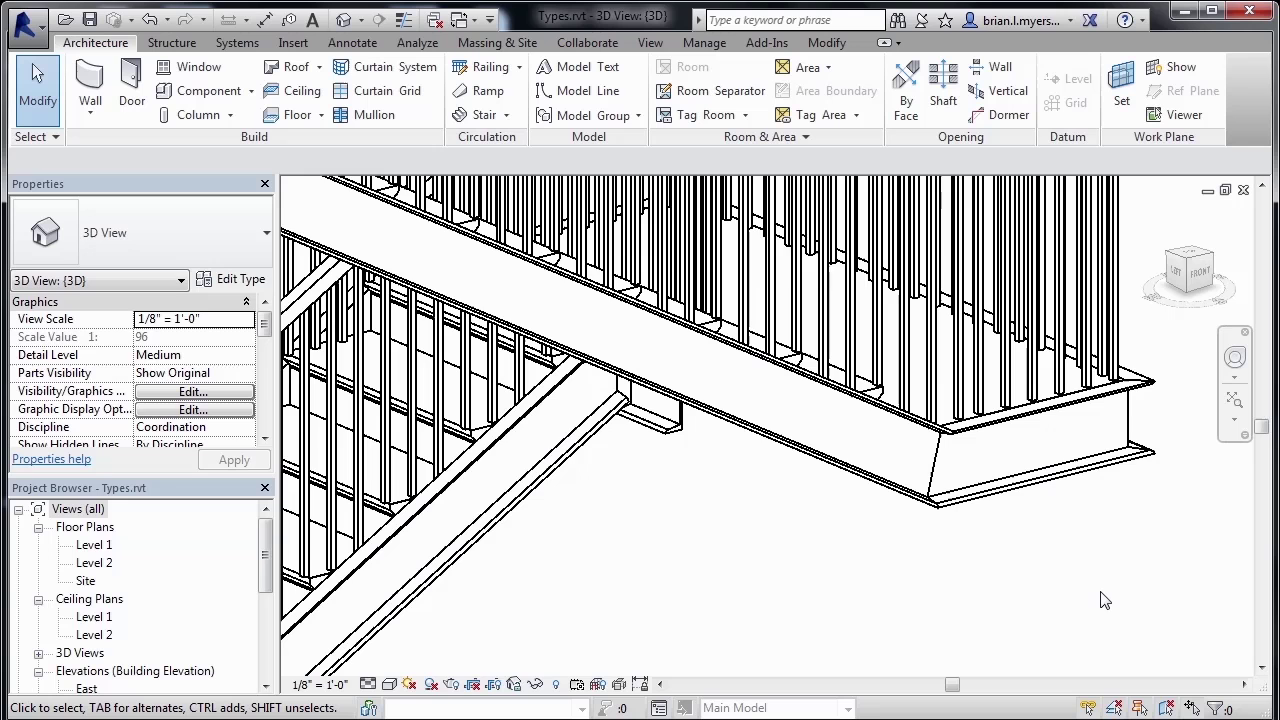
scroll(1115, 500, down, 5)
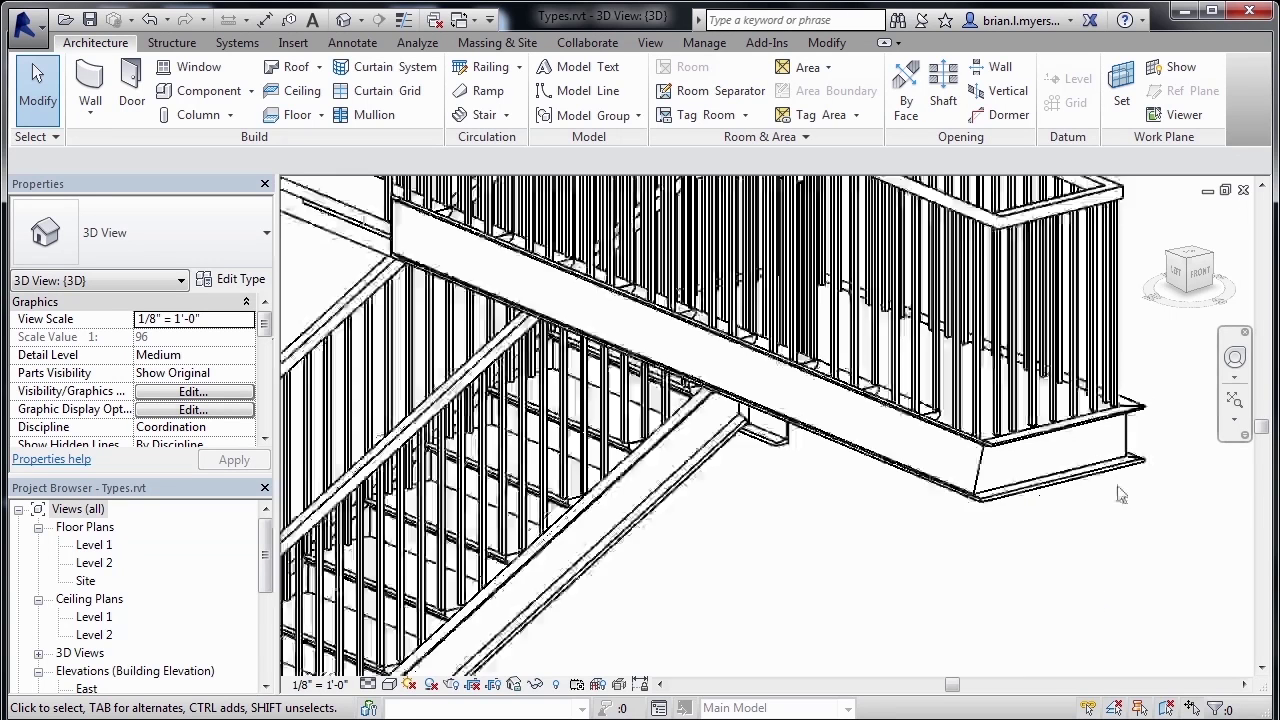
scroll(925, 436, down, 3)
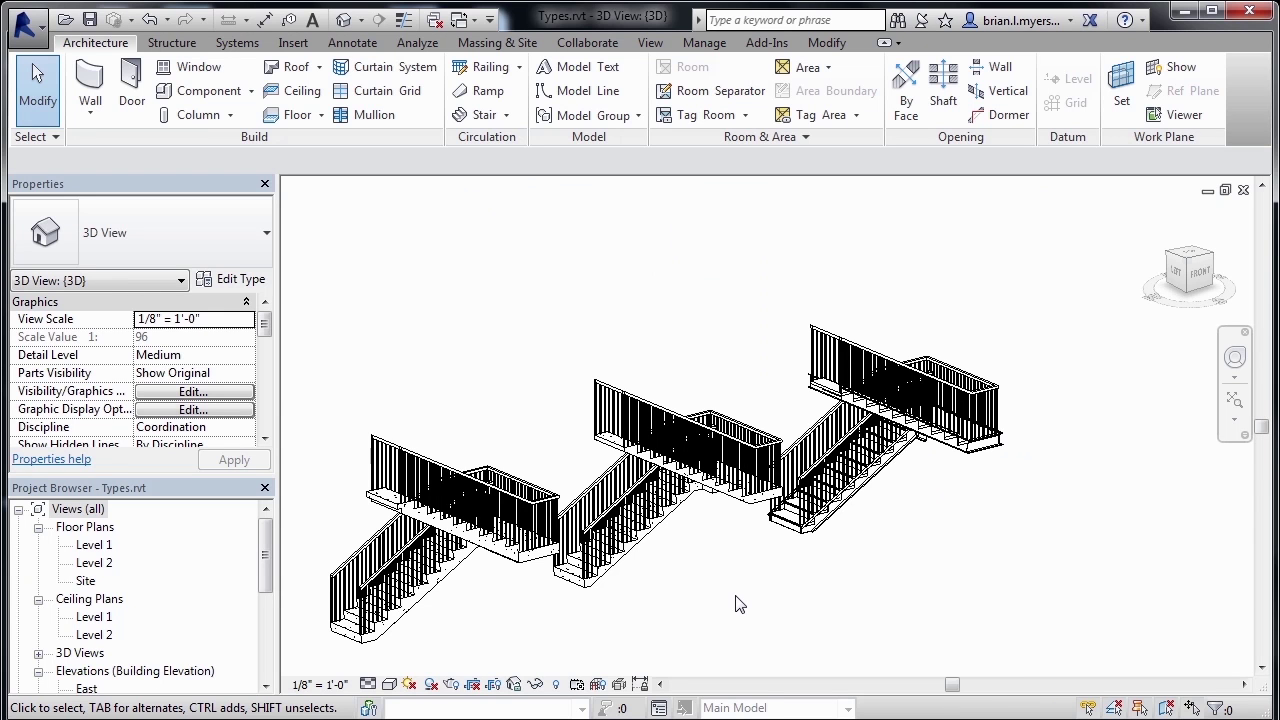
scroll(735, 603, down, 1)
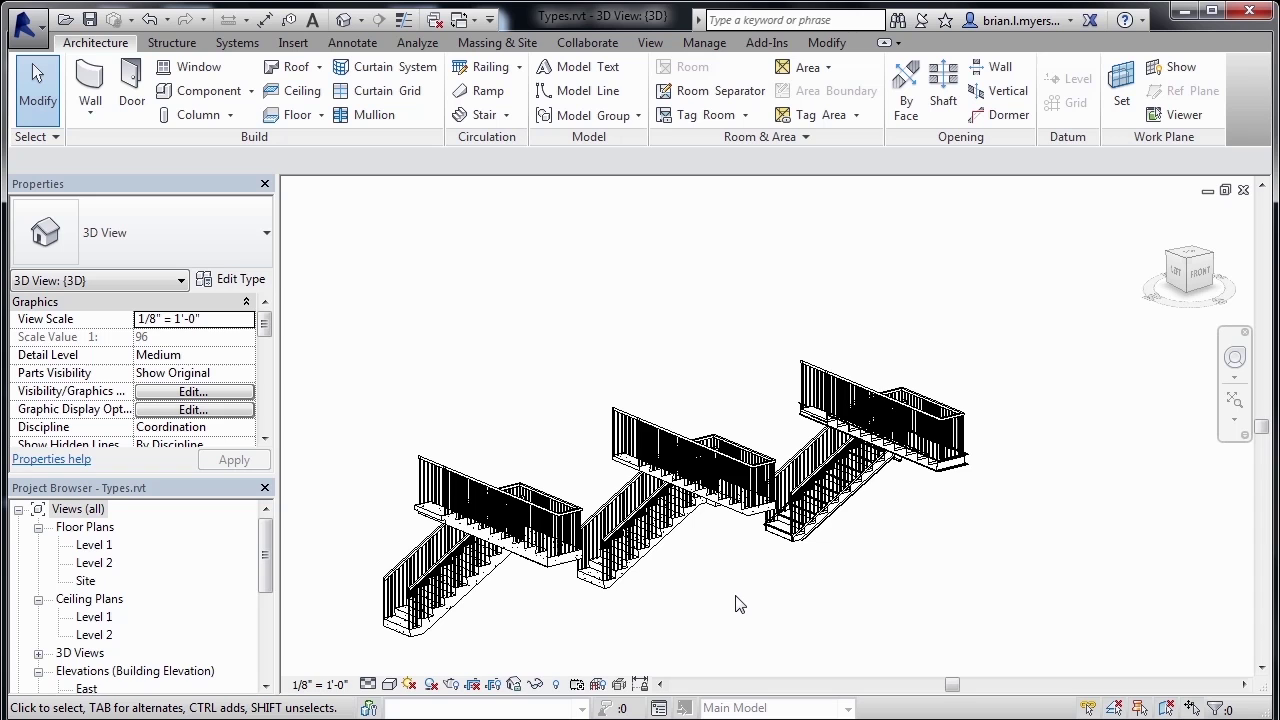